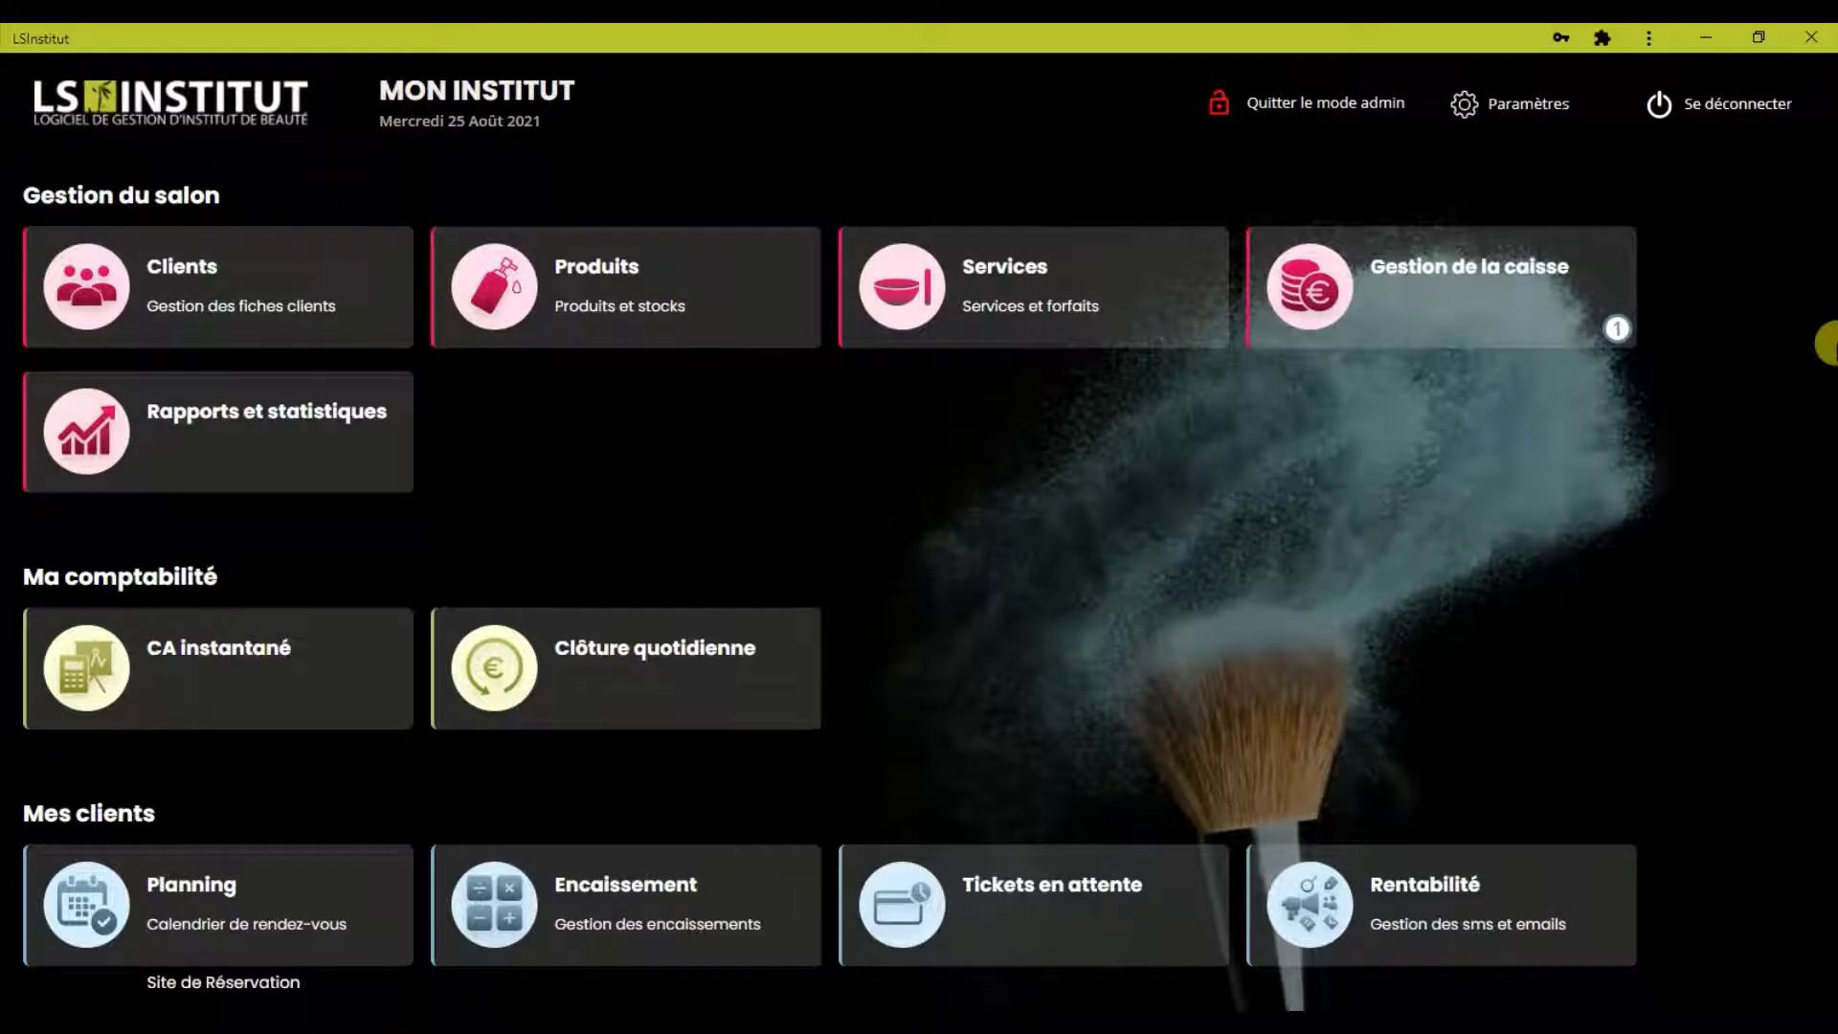
Open the stock entries and exits page, choose the other collaborator, and start a code-by-code stock exit.
{"action": "left_click", "coordinate": [664, 284]}
{"action": "mouse_move", "coordinate": [687, 598]}
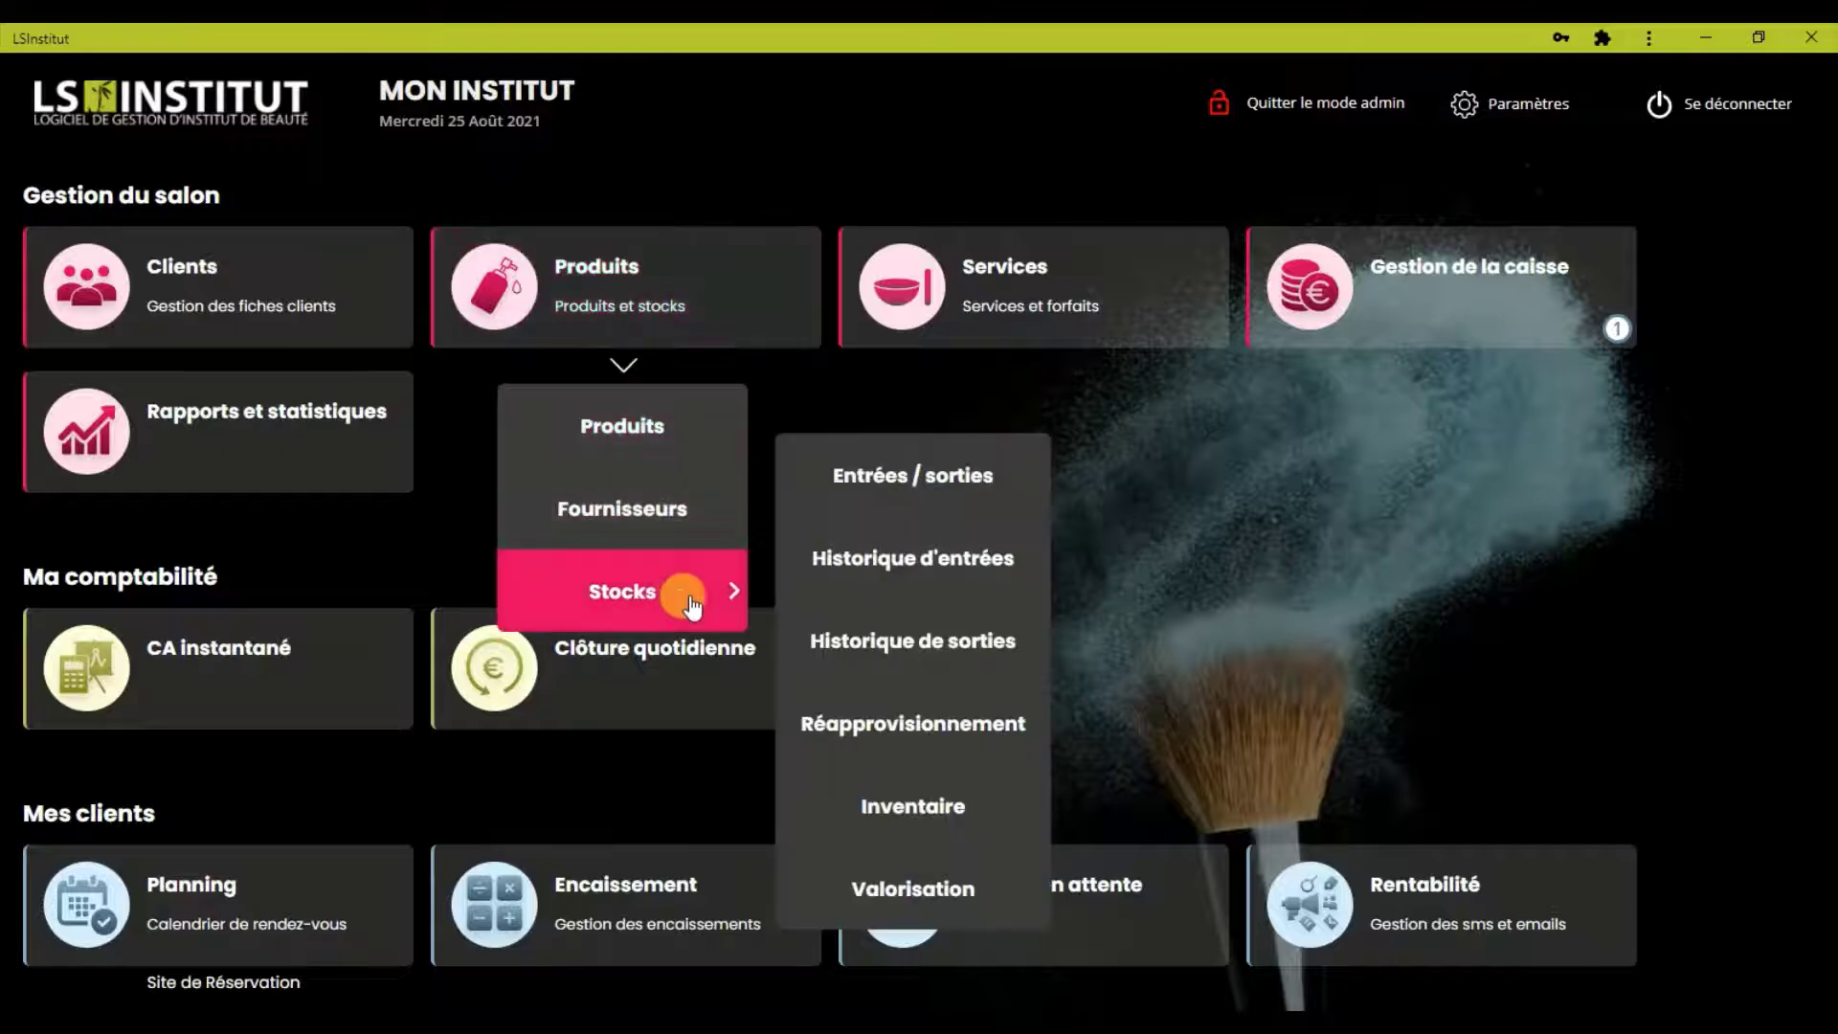
{"action": "left_click", "coordinate": [938, 492]}
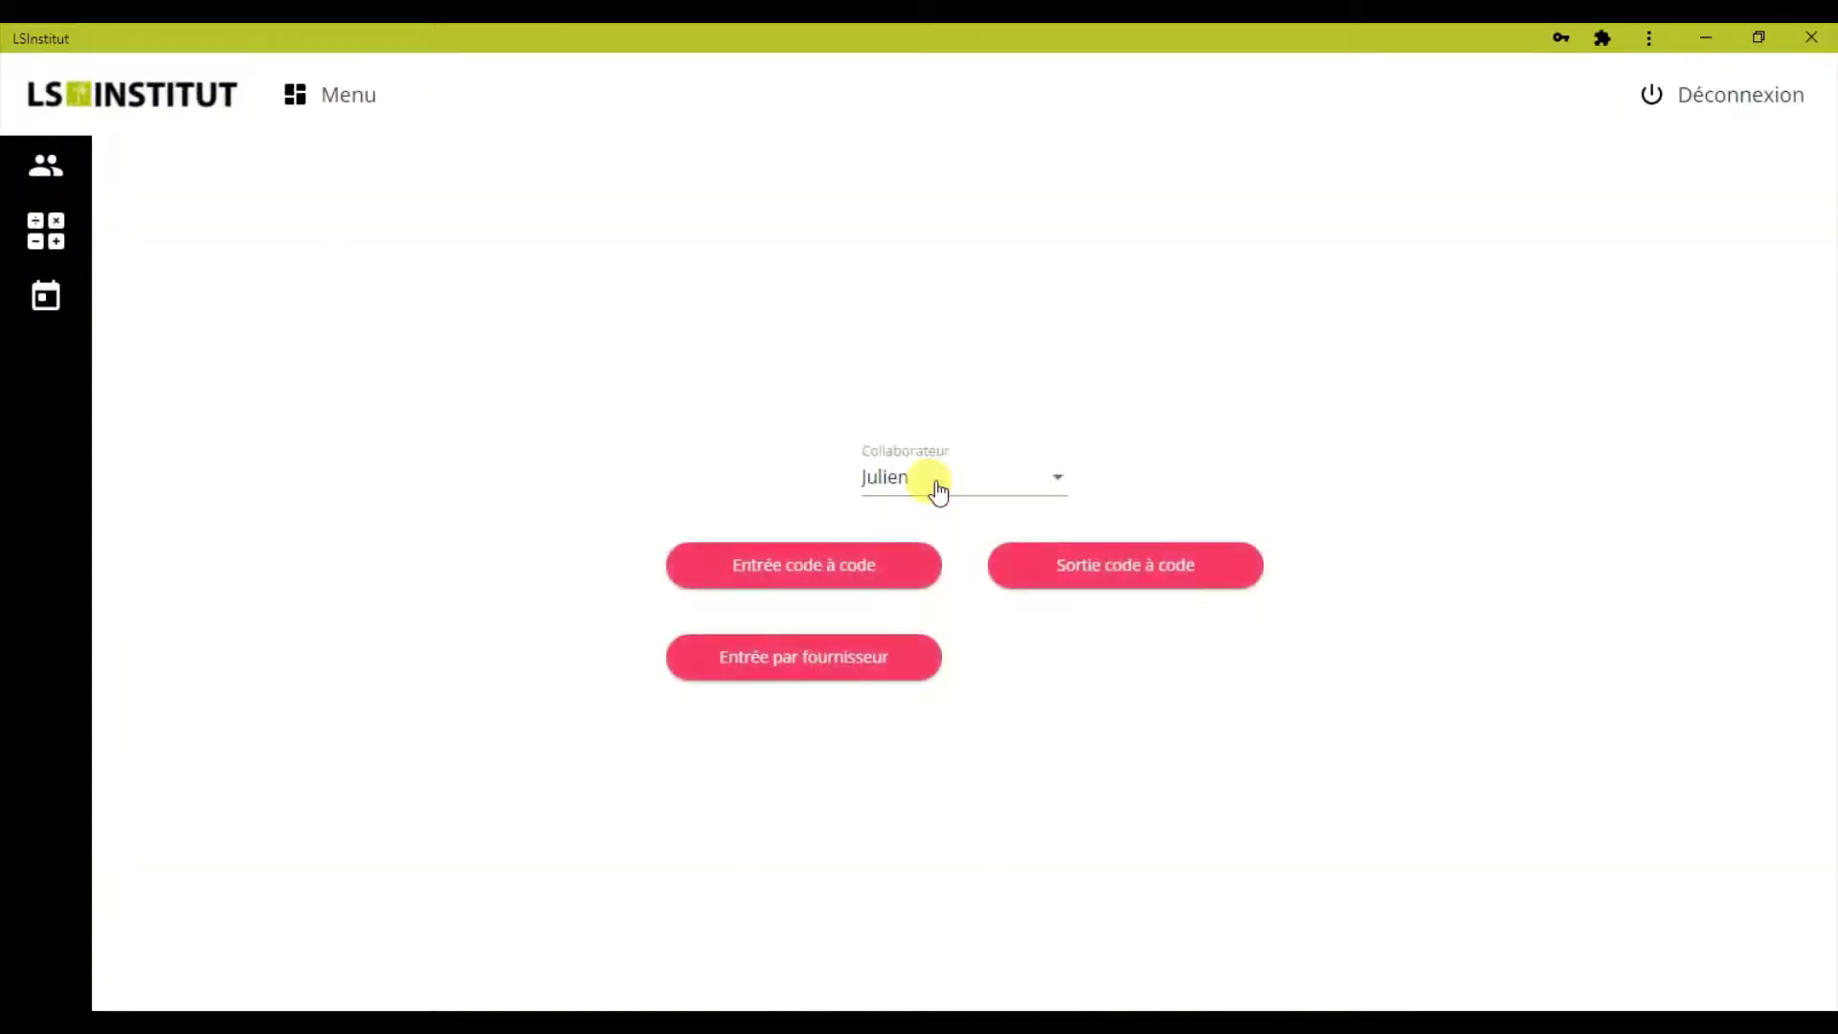
{"action": "left_click", "coordinate": [938, 490]}
{"action": "left_click", "coordinate": [937, 534]}
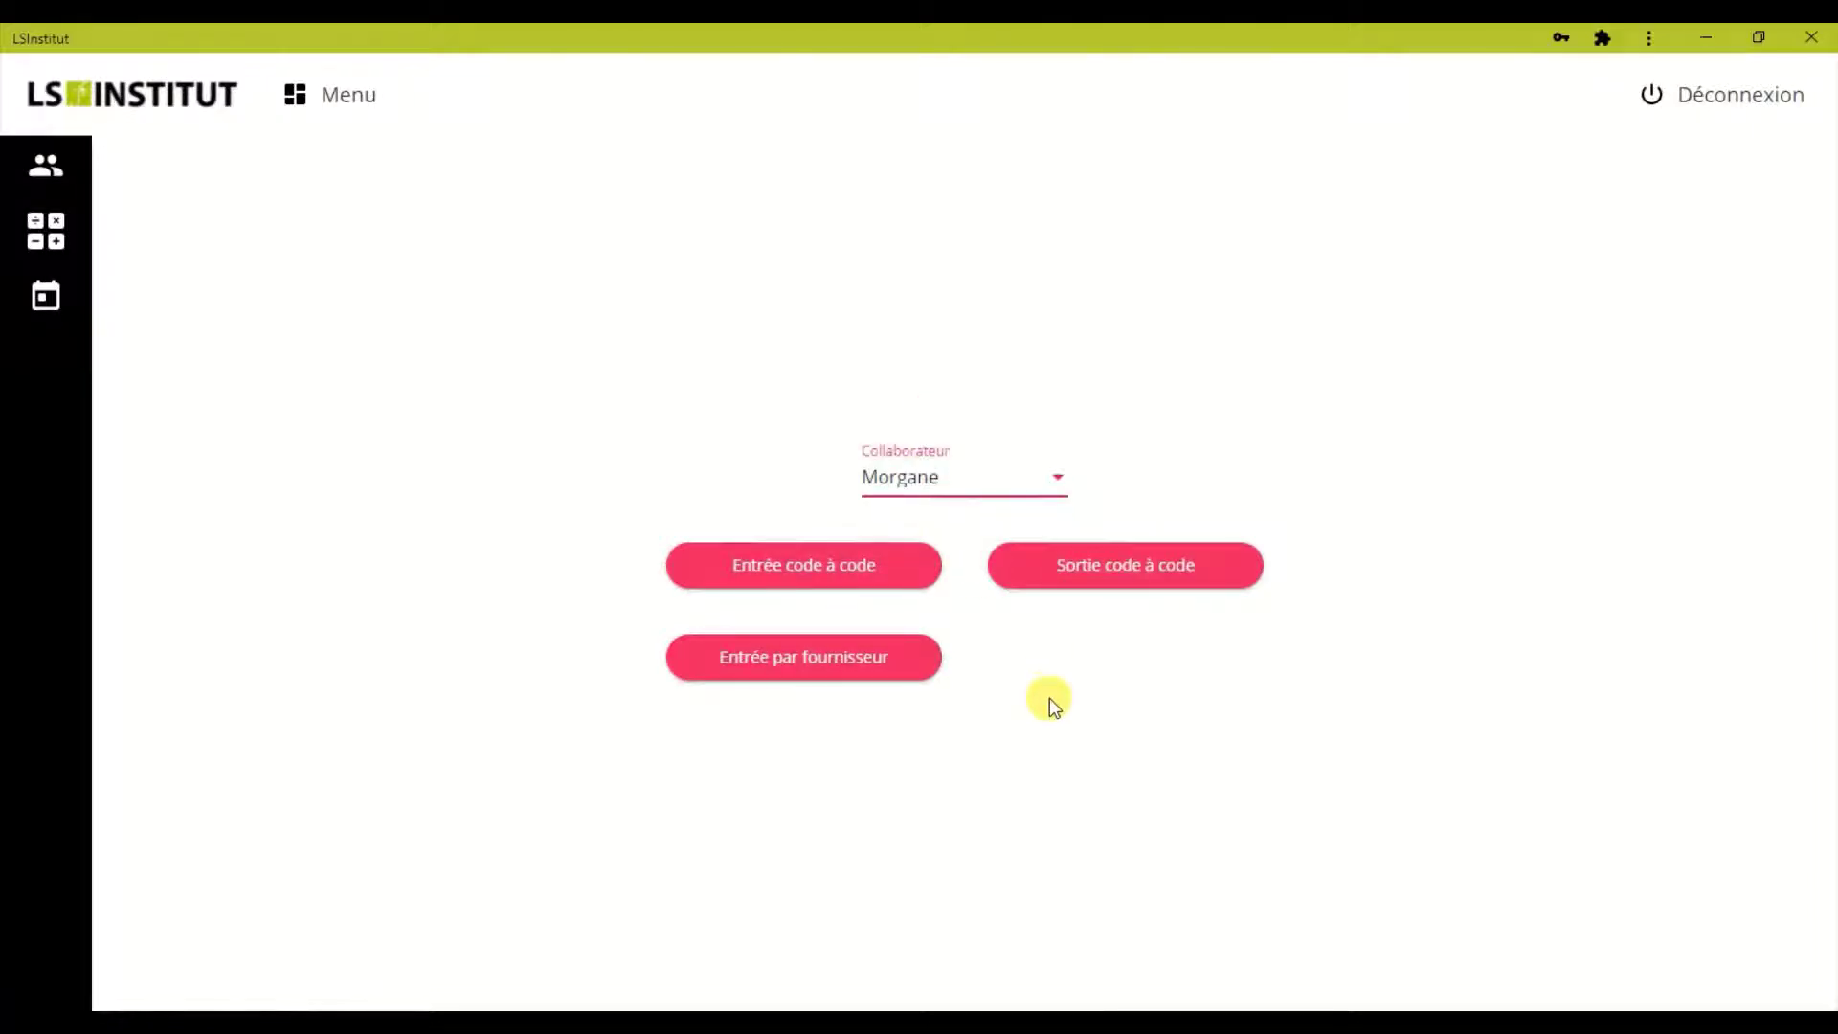
{"action": "left_click", "coordinate": [1164, 574]}
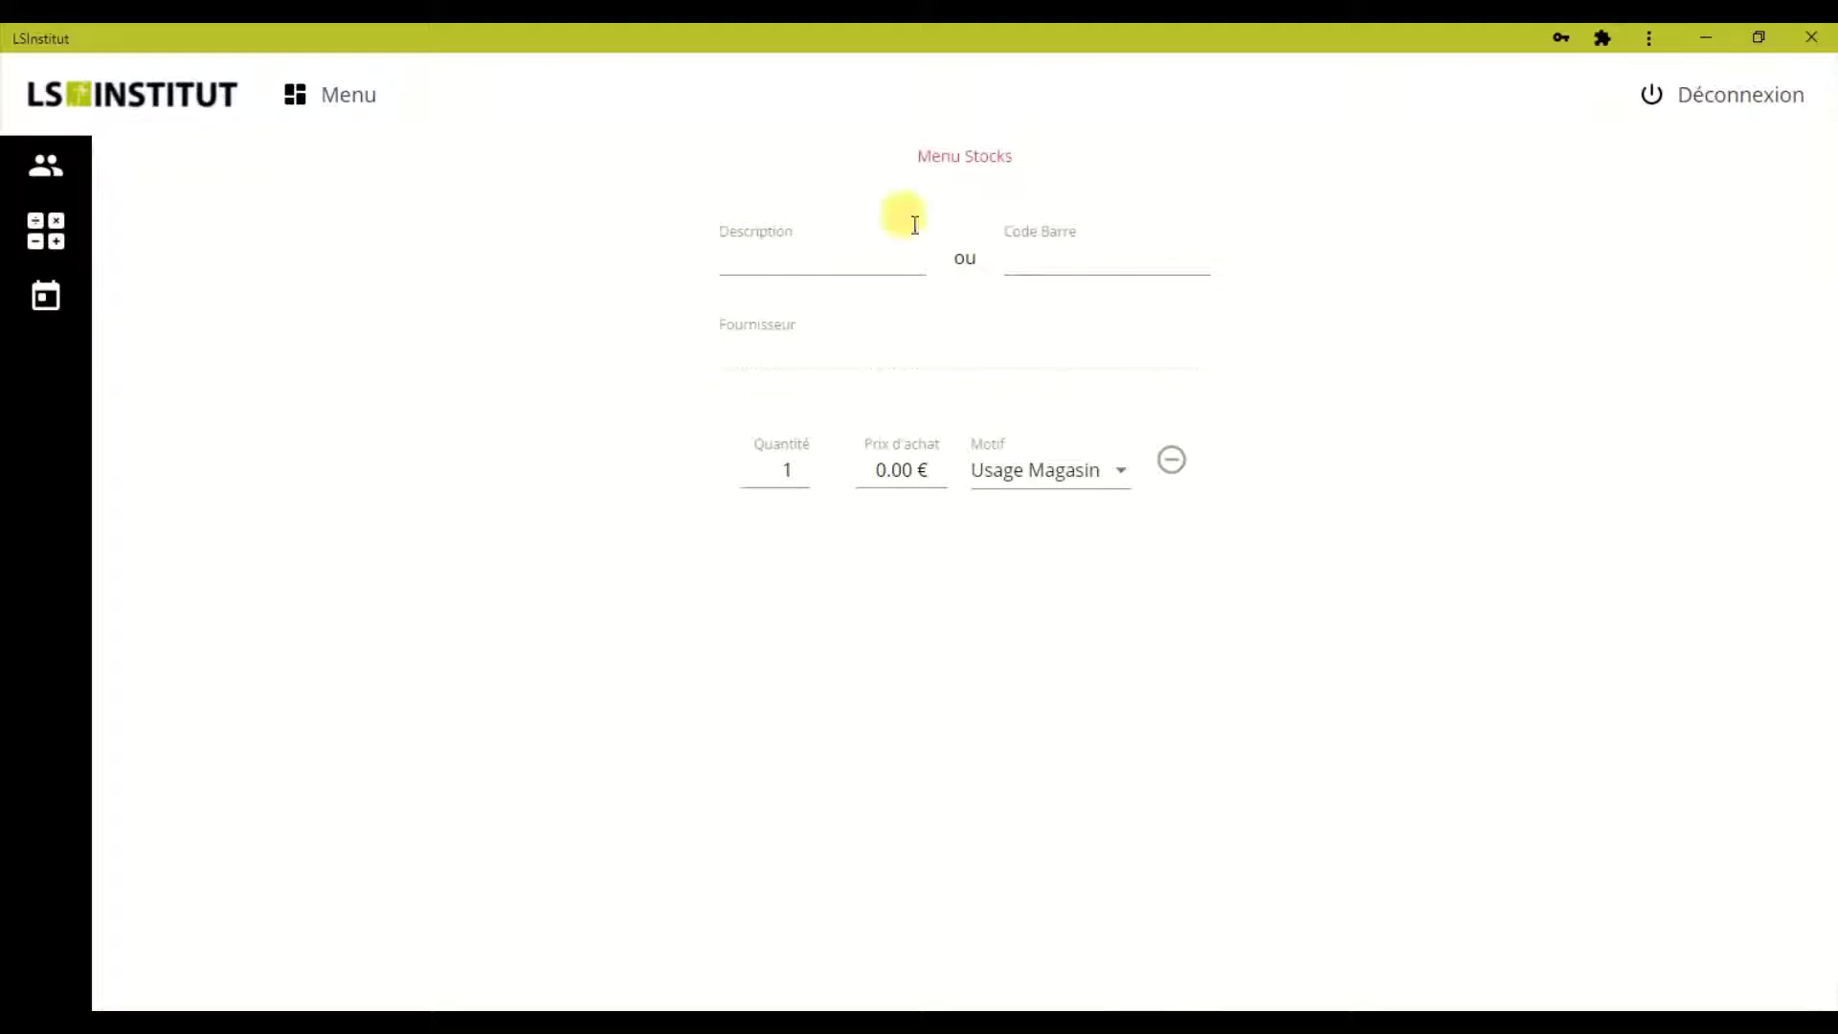
Withdraw 2 units of CREME MAINS DELIRIUM FLORAL from stock with Usage Magasin as the reason.
{"action": "left_click", "coordinate": [792, 256]}
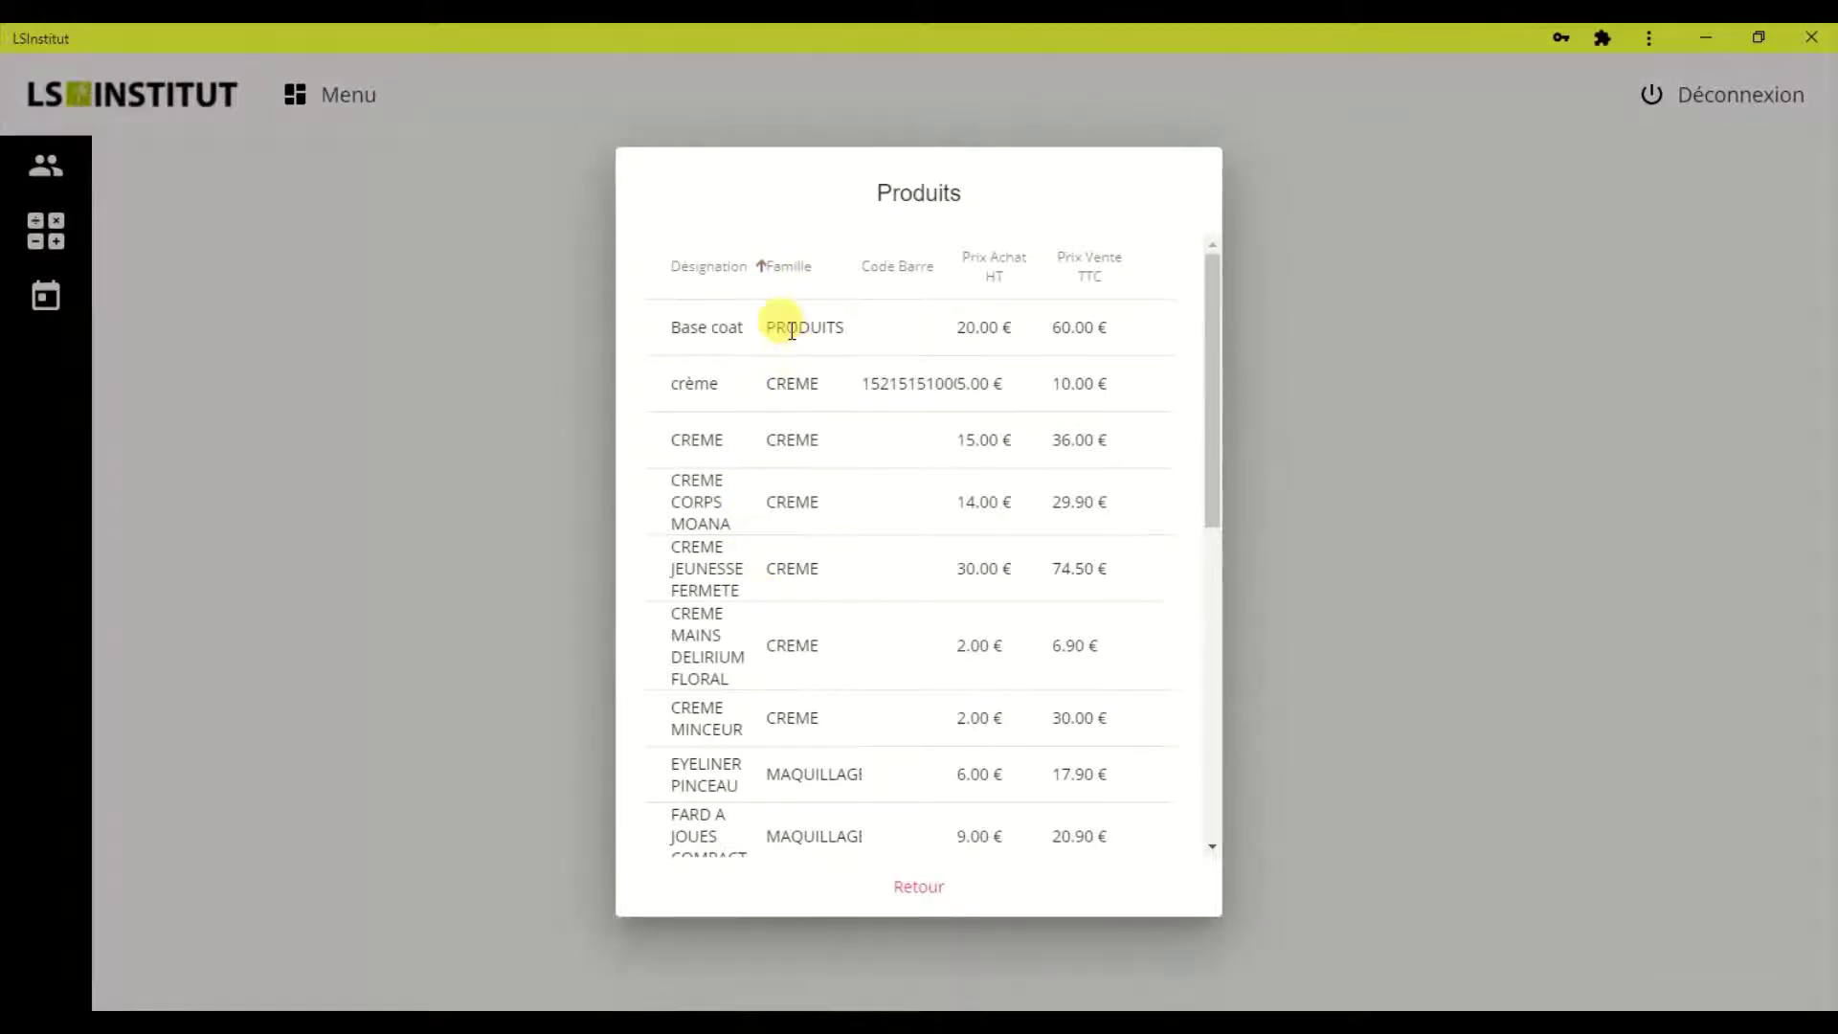
{"action": "left_click", "coordinate": [802, 655]}
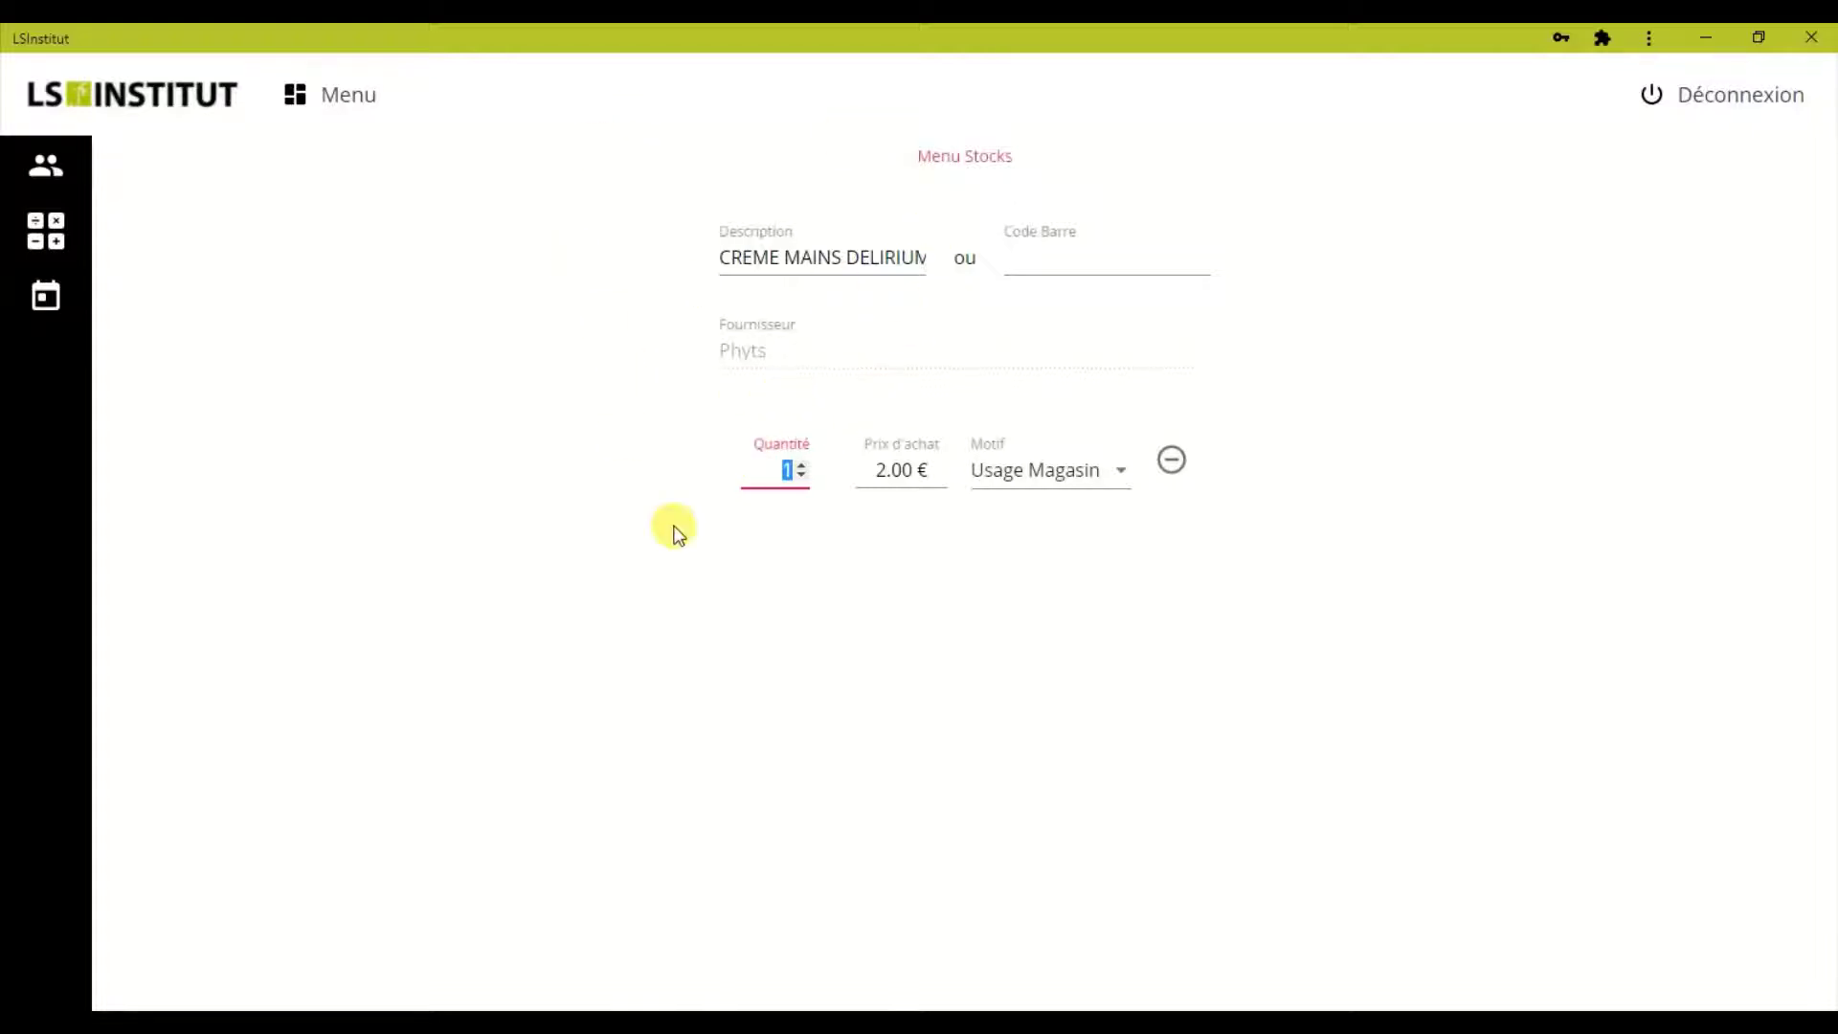
{"action": "left_click", "coordinate": [802, 465]}
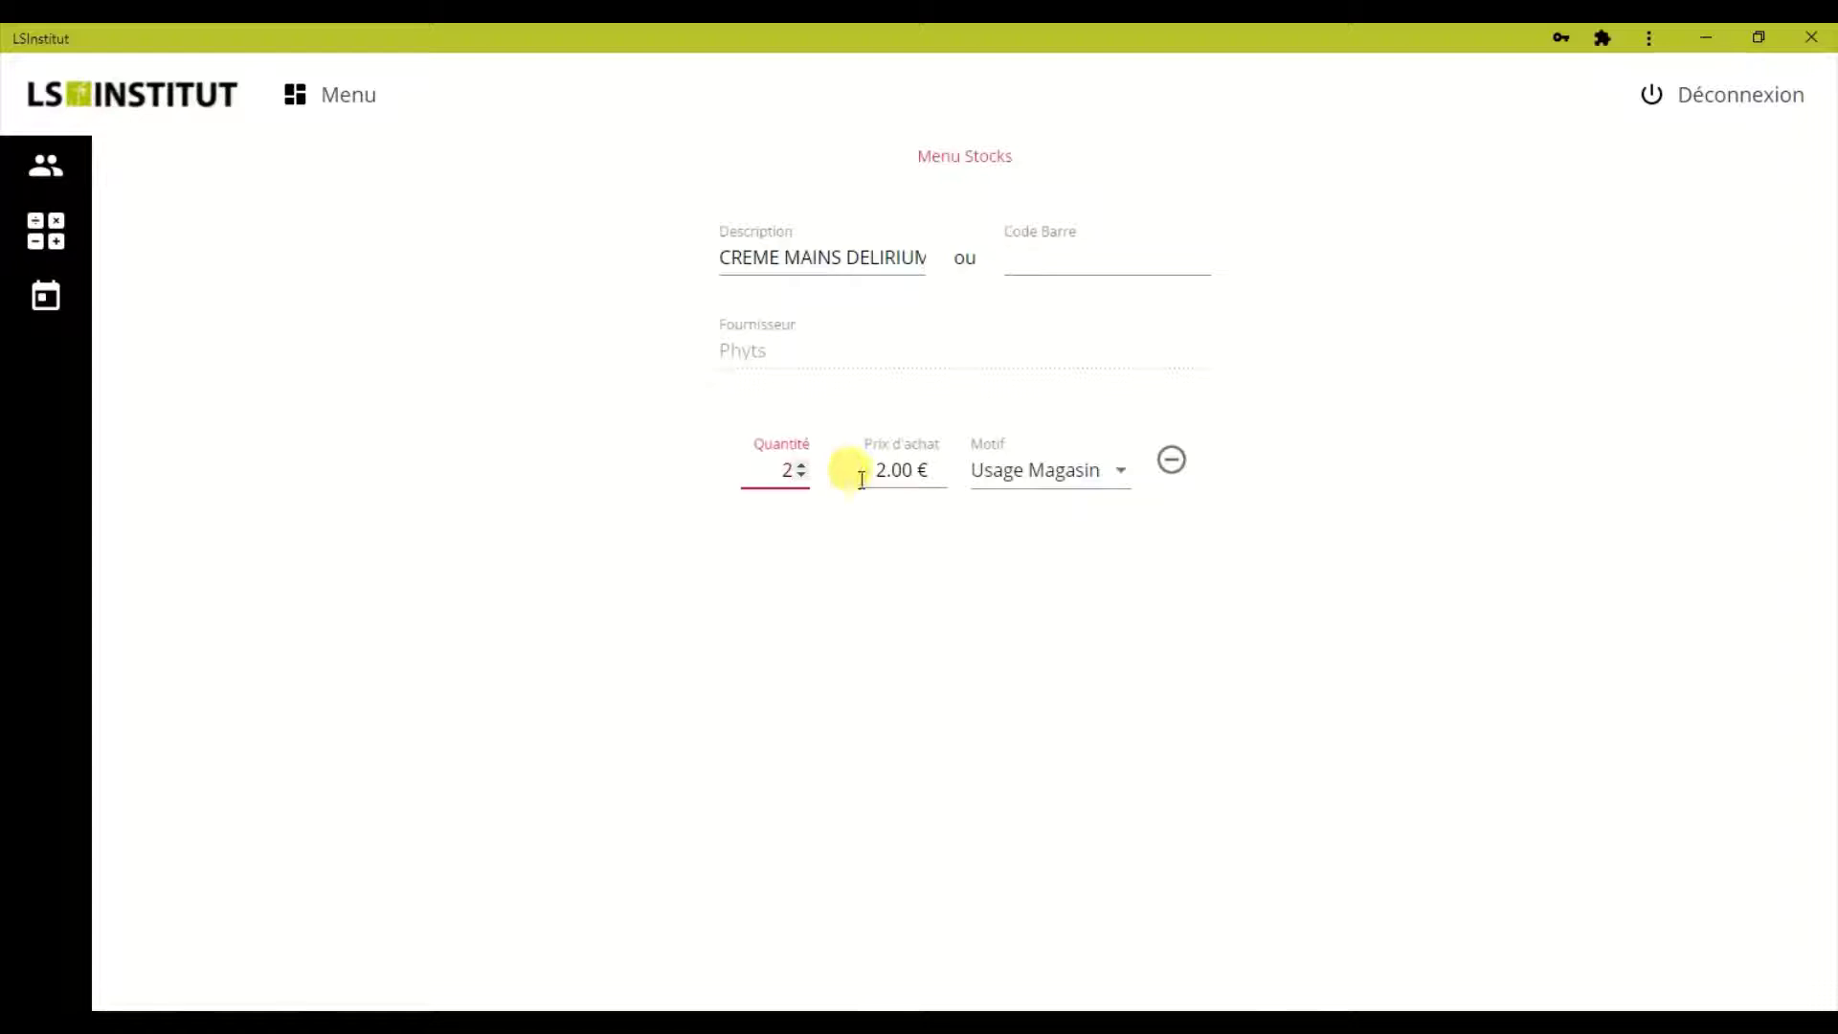
{"action": "left_click", "coordinate": [1047, 490]}
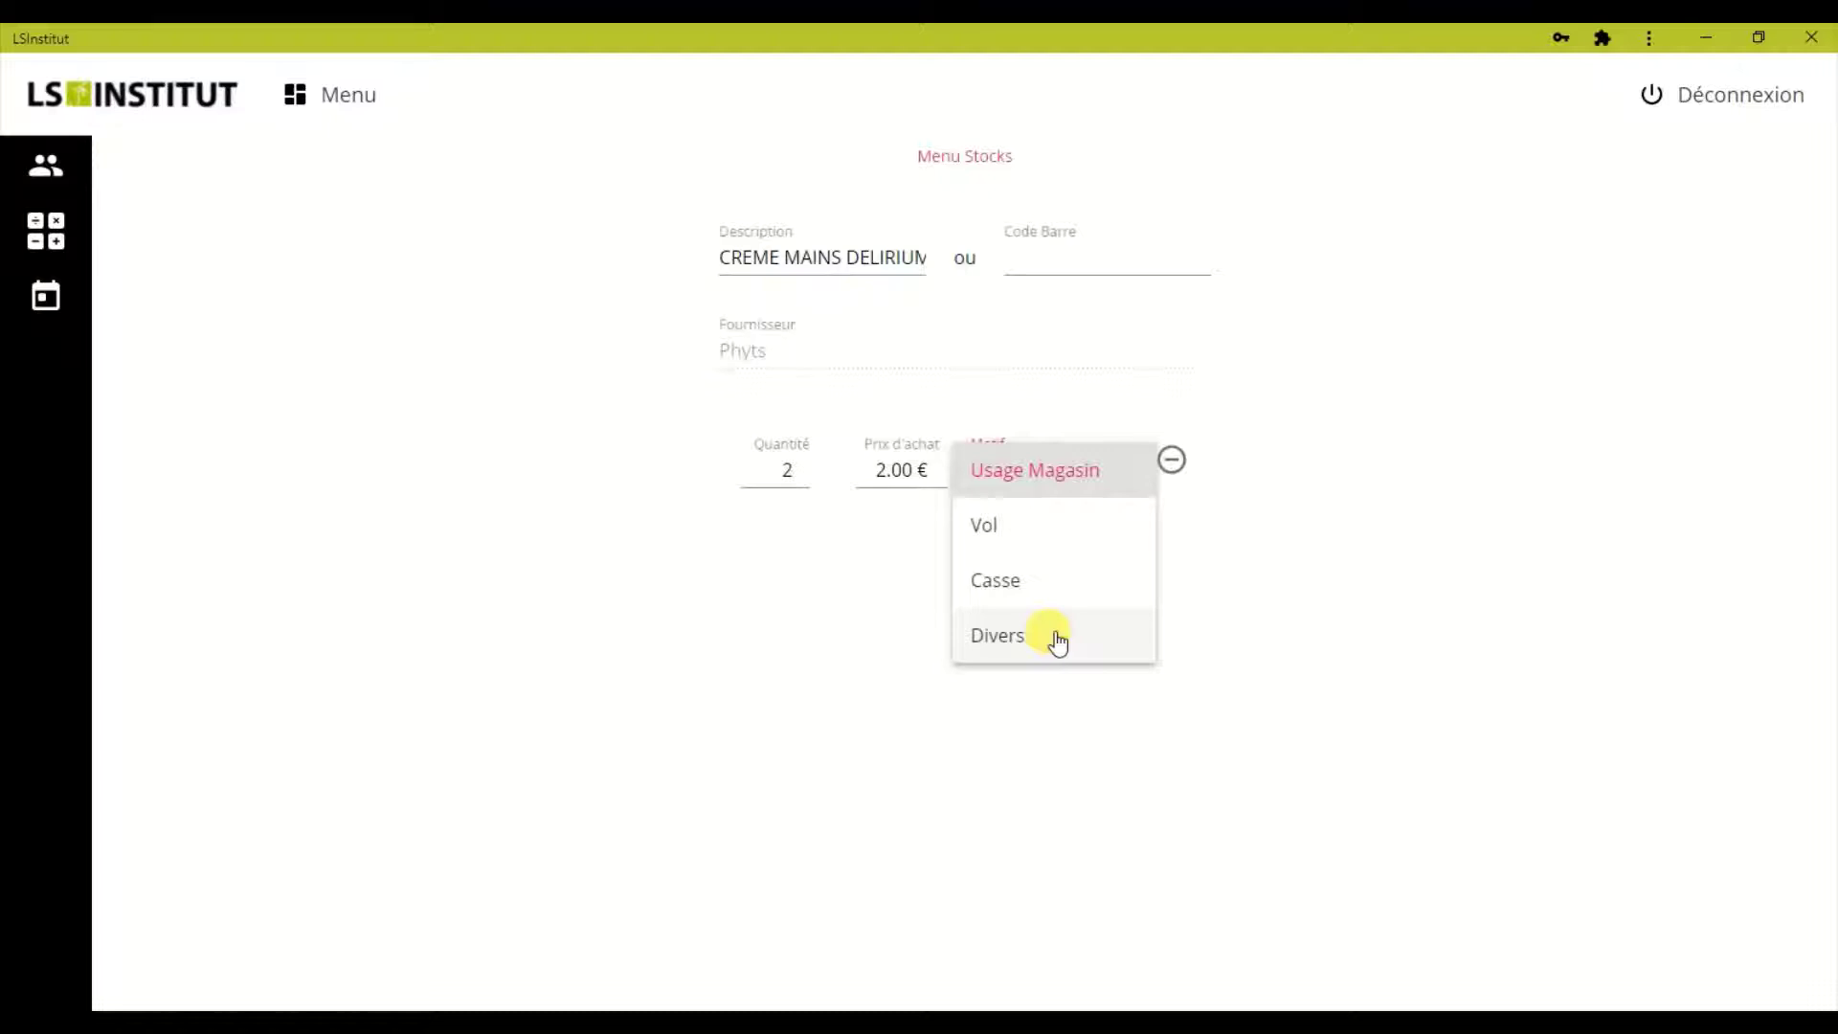
{"action": "left_click", "coordinate": [812, 582]}
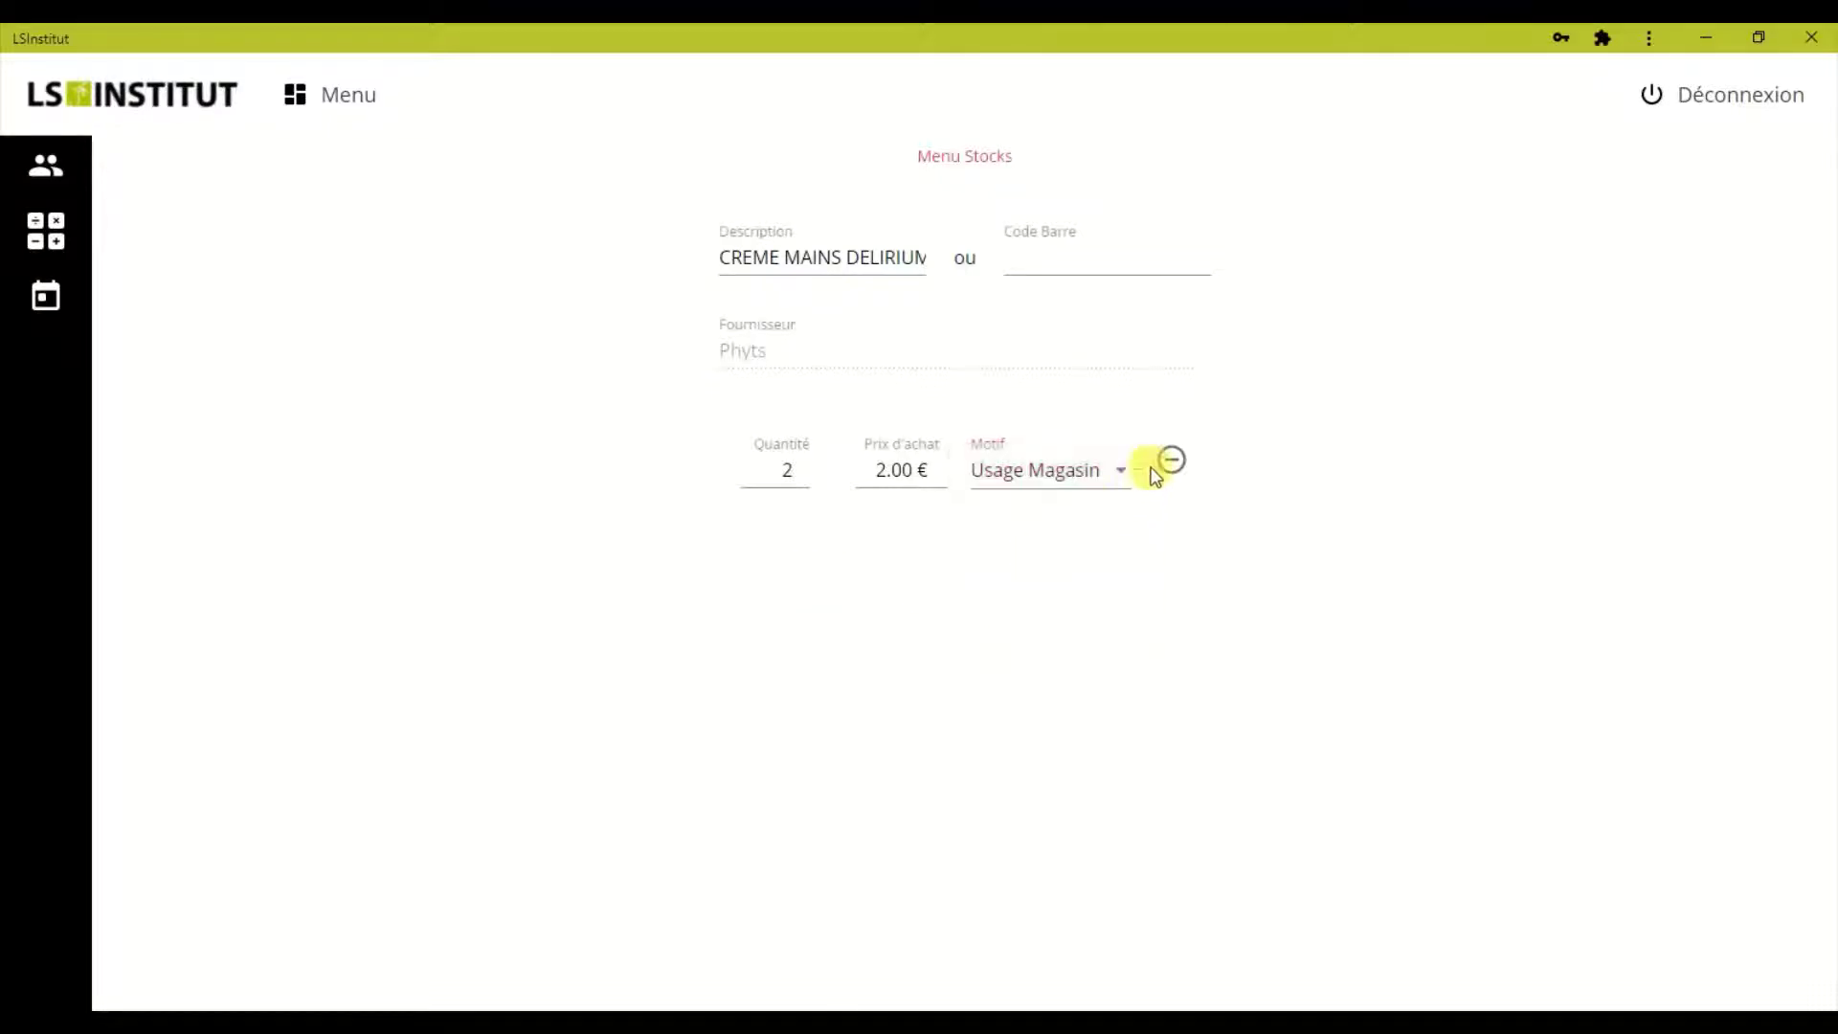
{"action": "left_click", "coordinate": [1181, 454]}
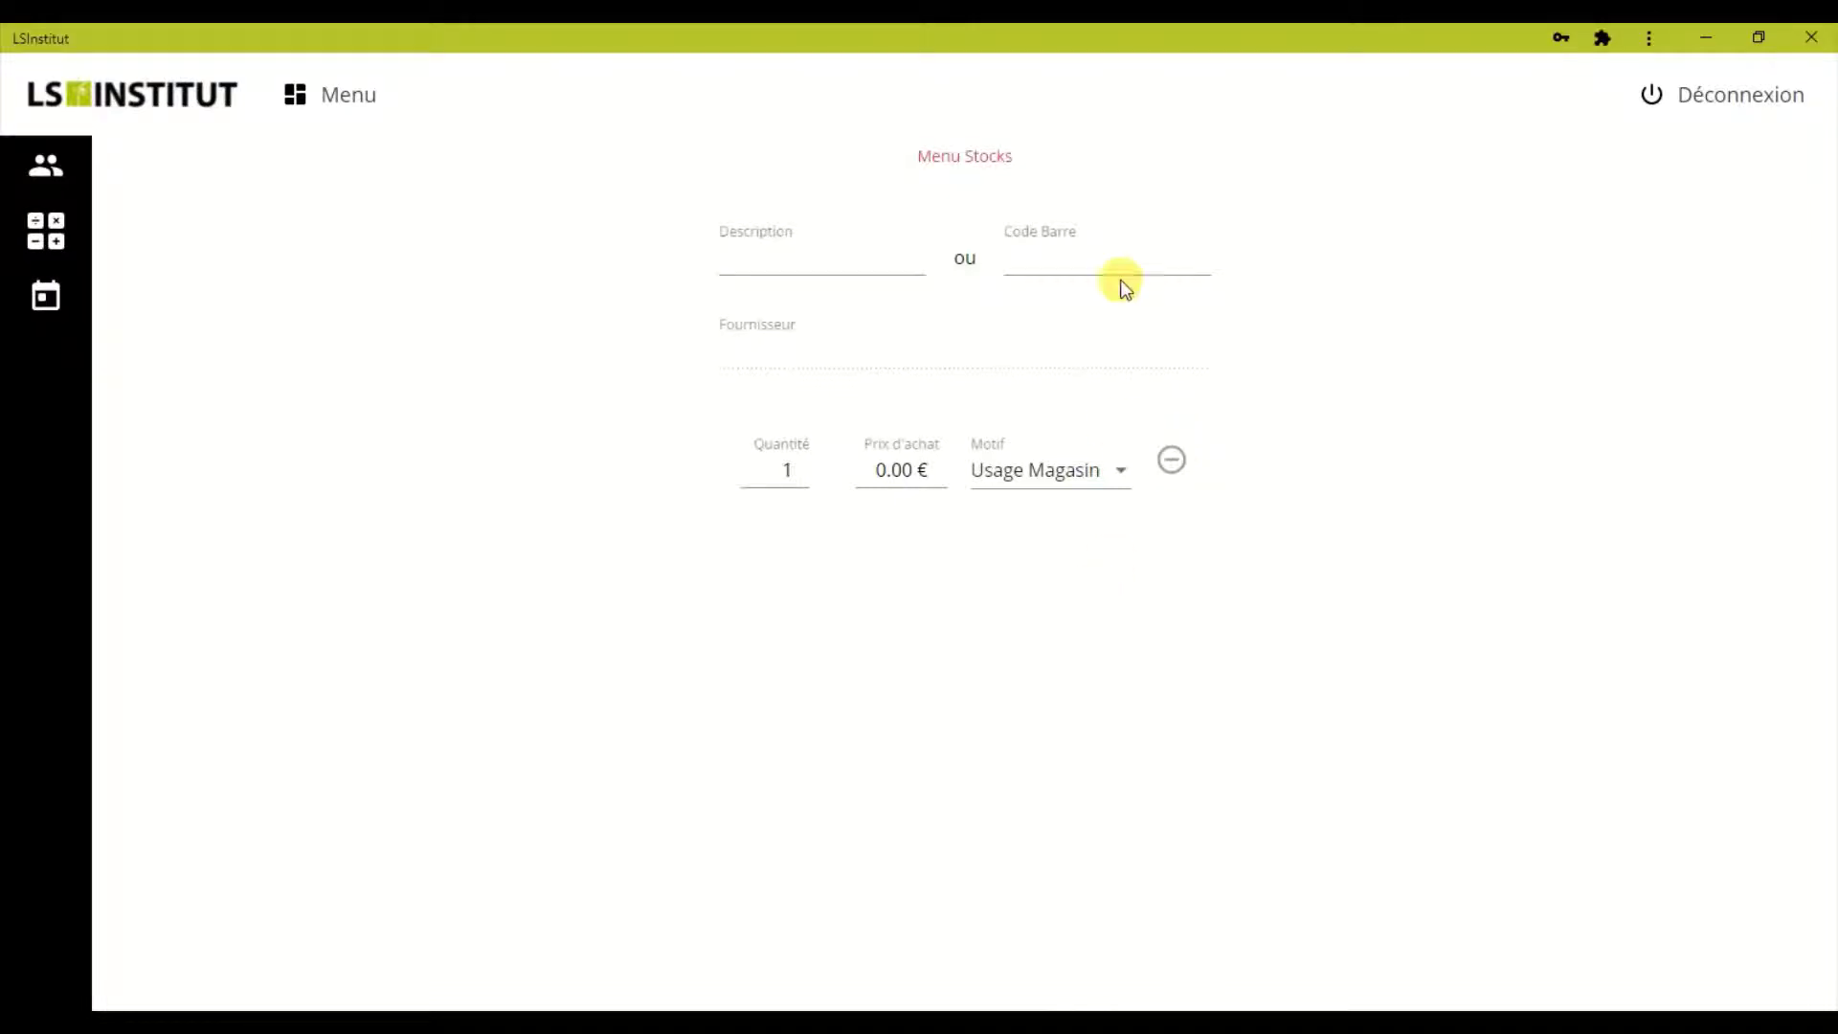
{"action": "left_click", "coordinate": [1093, 251]}
{"action": "type", "text": "3612408003827"}
{"action": "key", "text": "Return"}
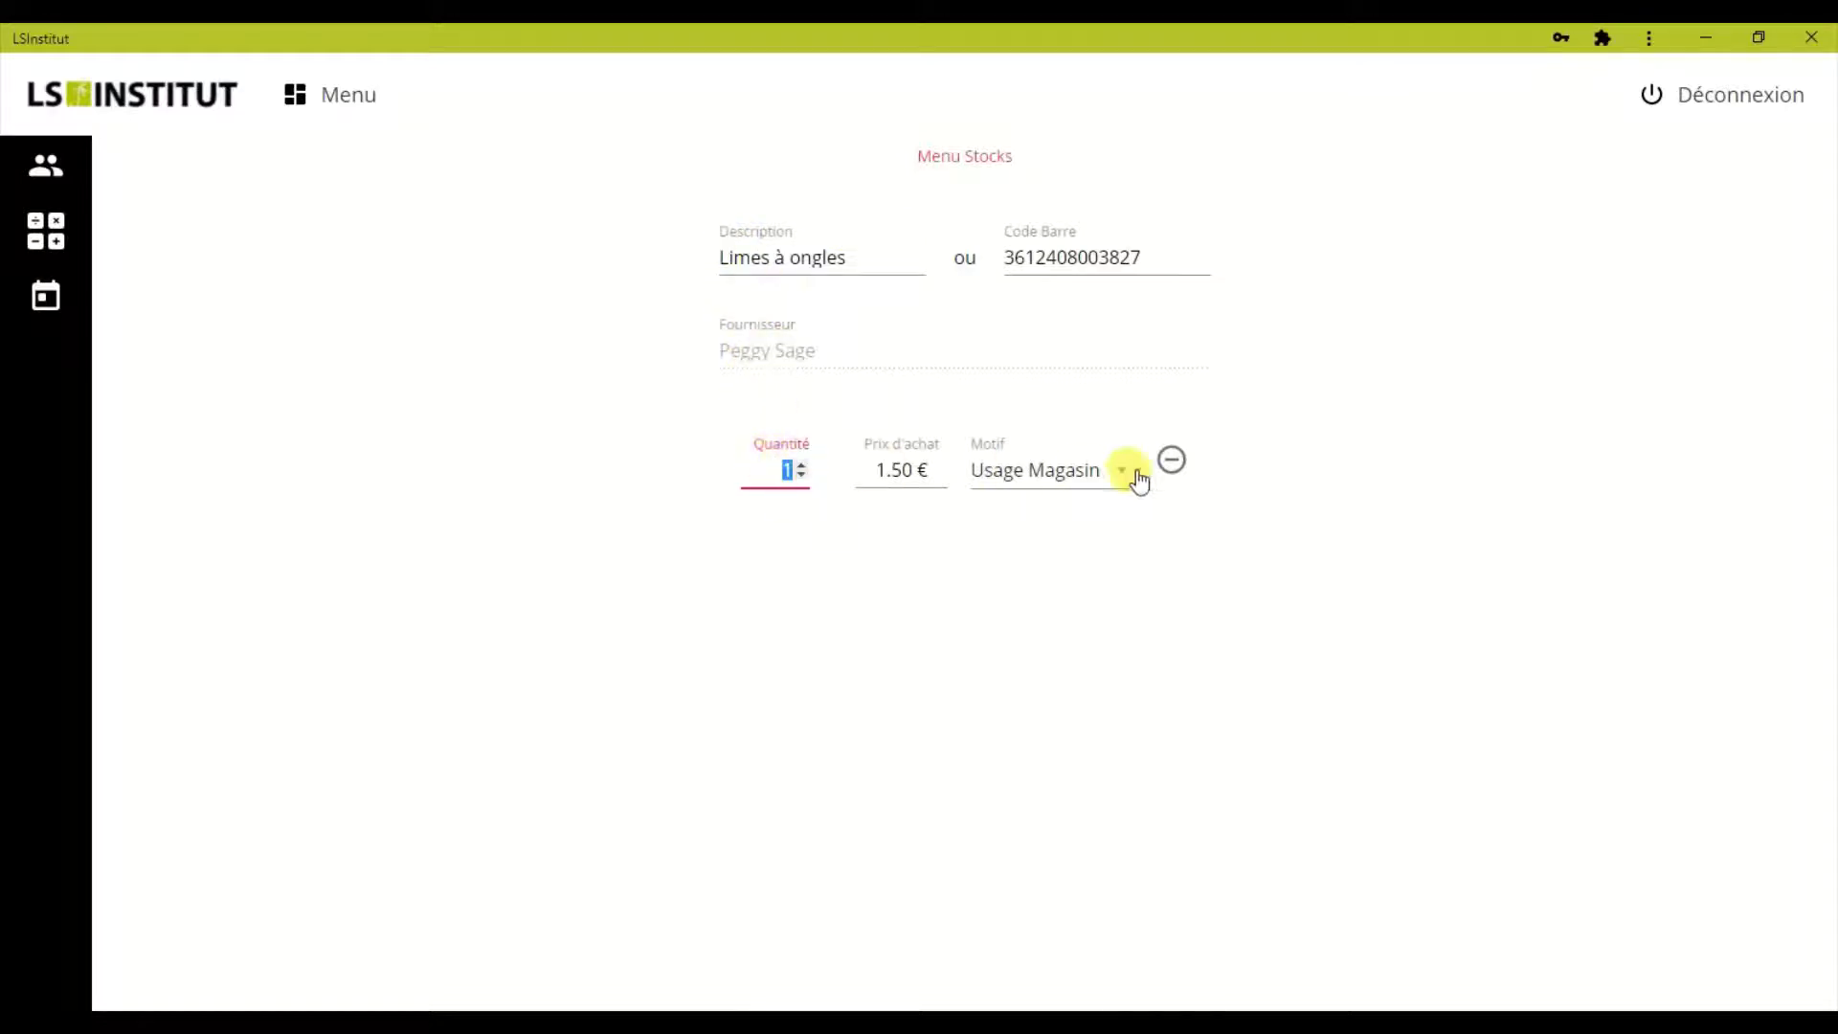
{"action": "left_click", "coordinate": [1170, 461]}
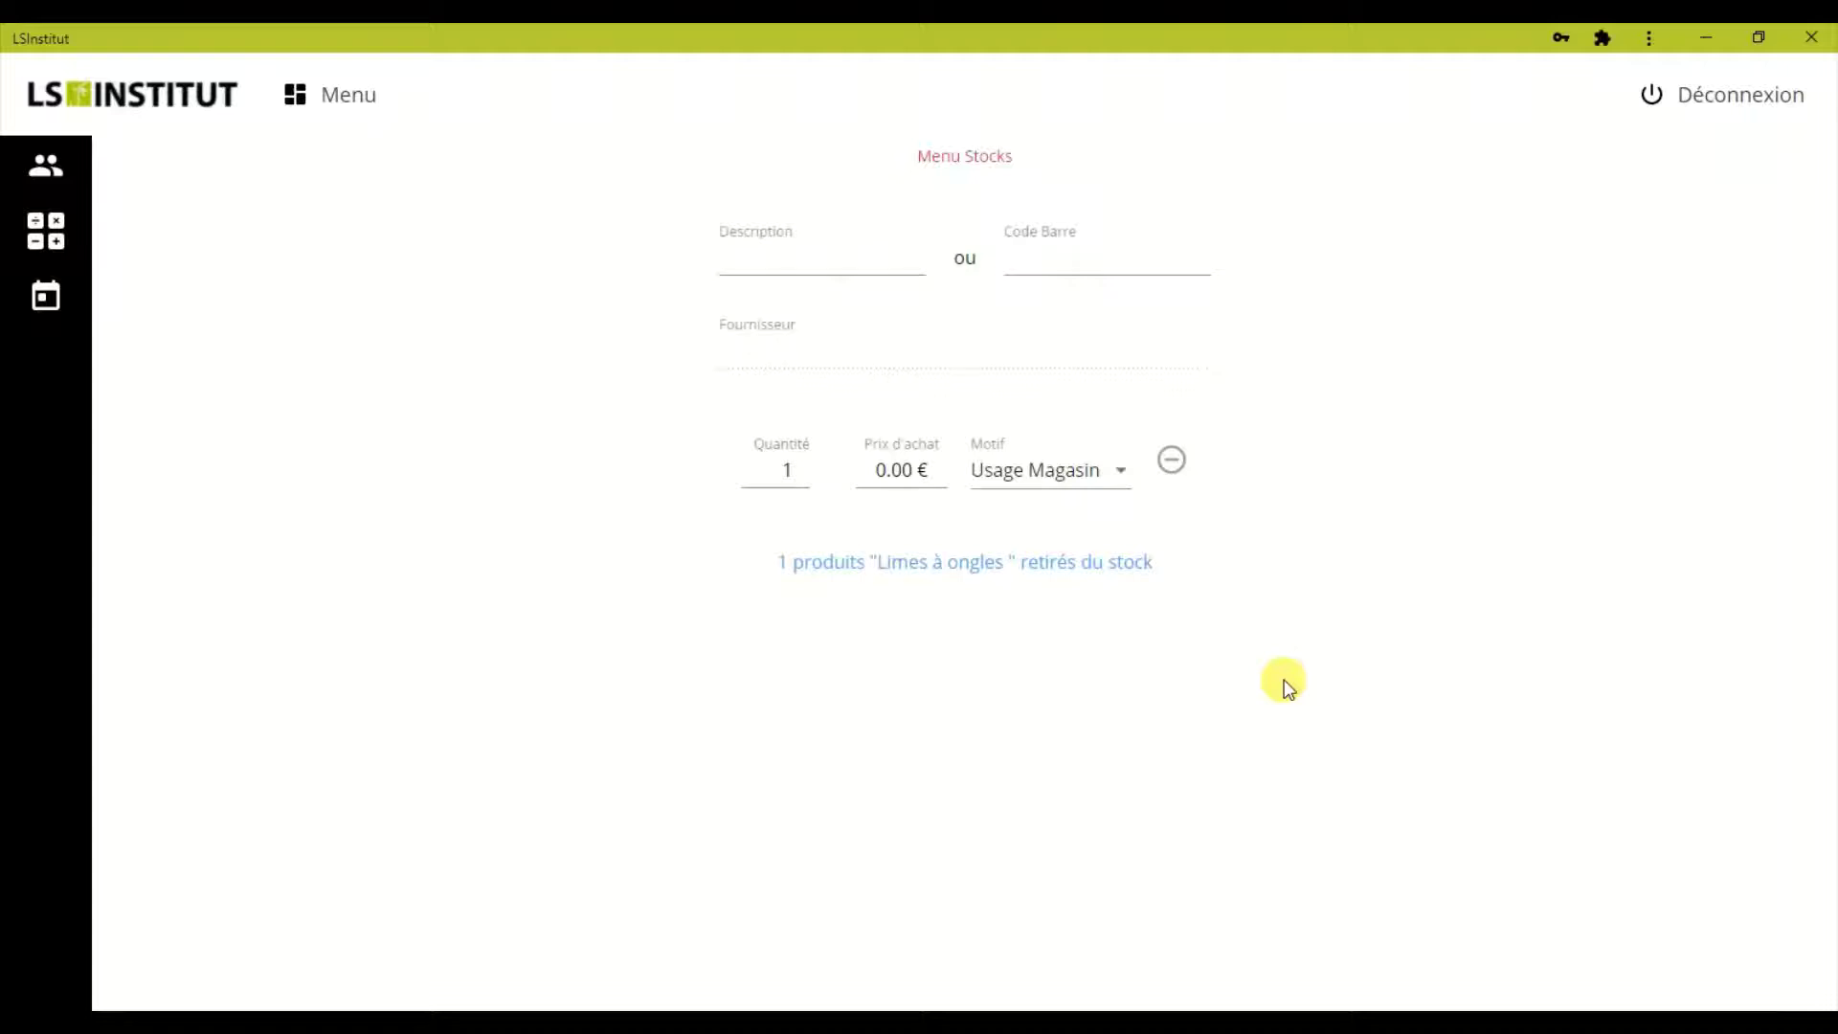
Open the stock exit history and look through the movement types offered by its filter.
{"action": "left_click", "coordinate": [331, 91]}
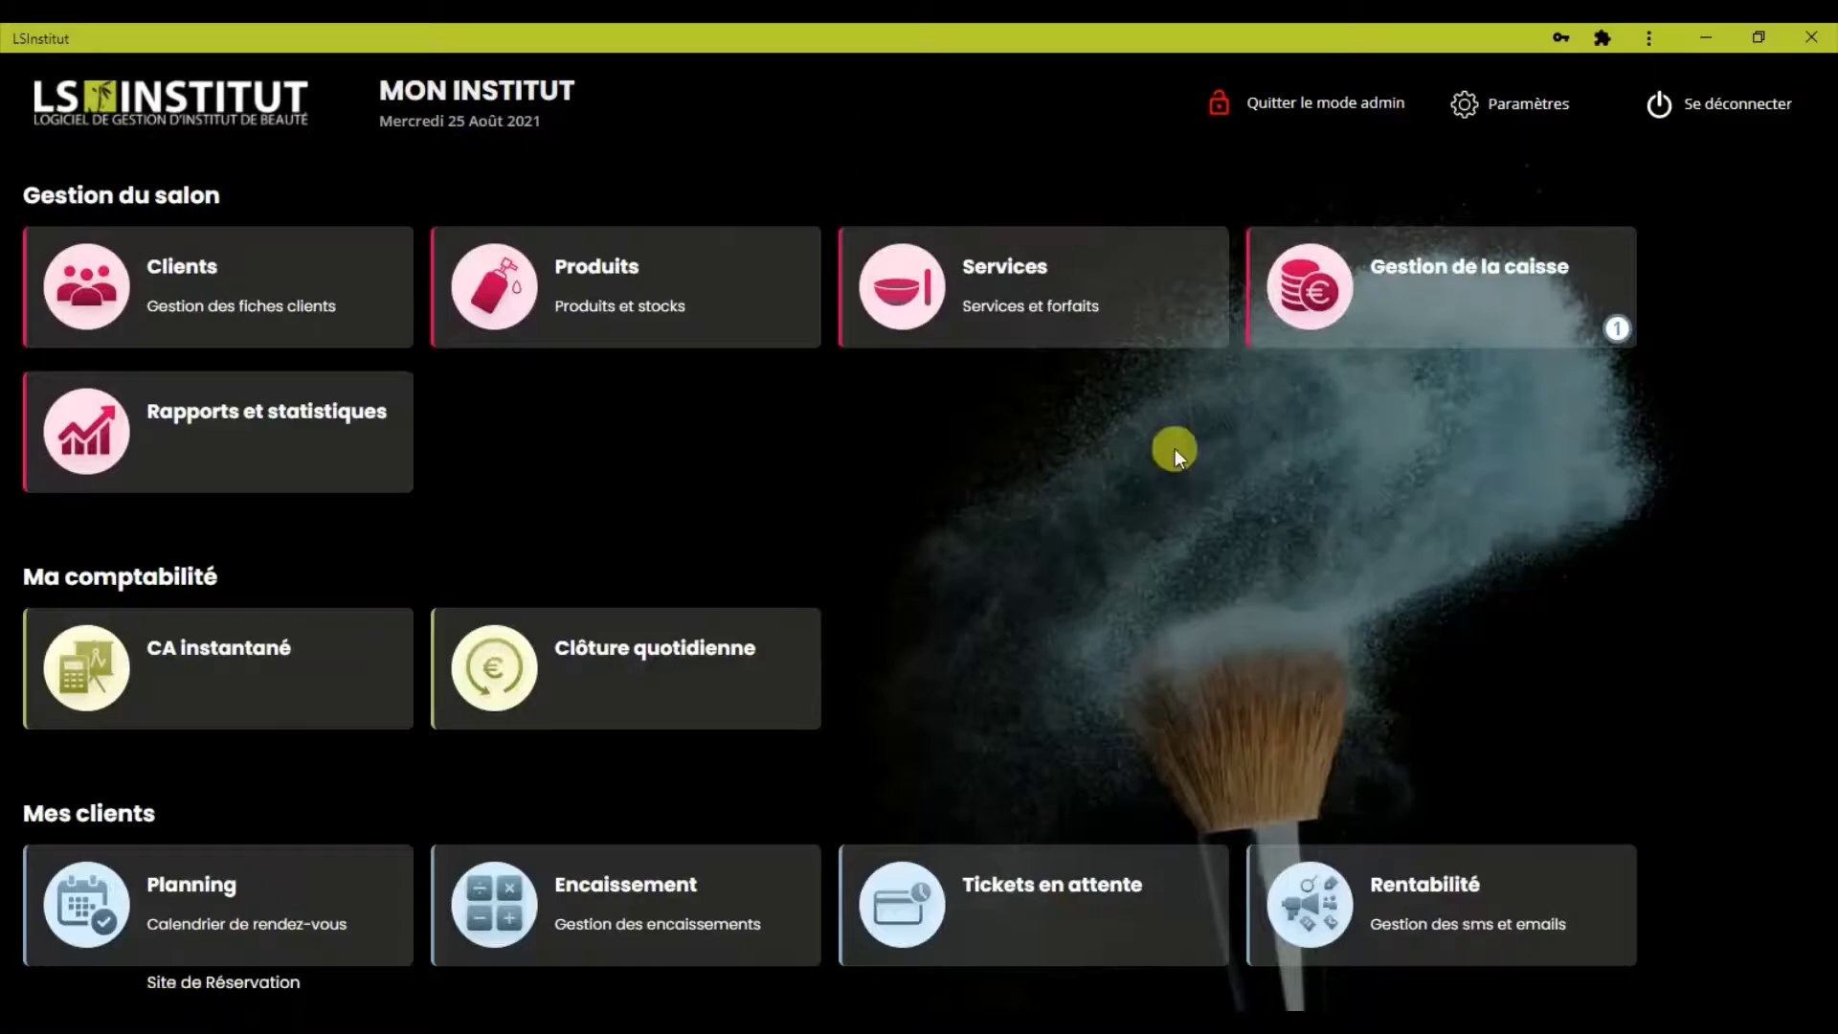
{"action": "left_click", "coordinate": [665, 328]}
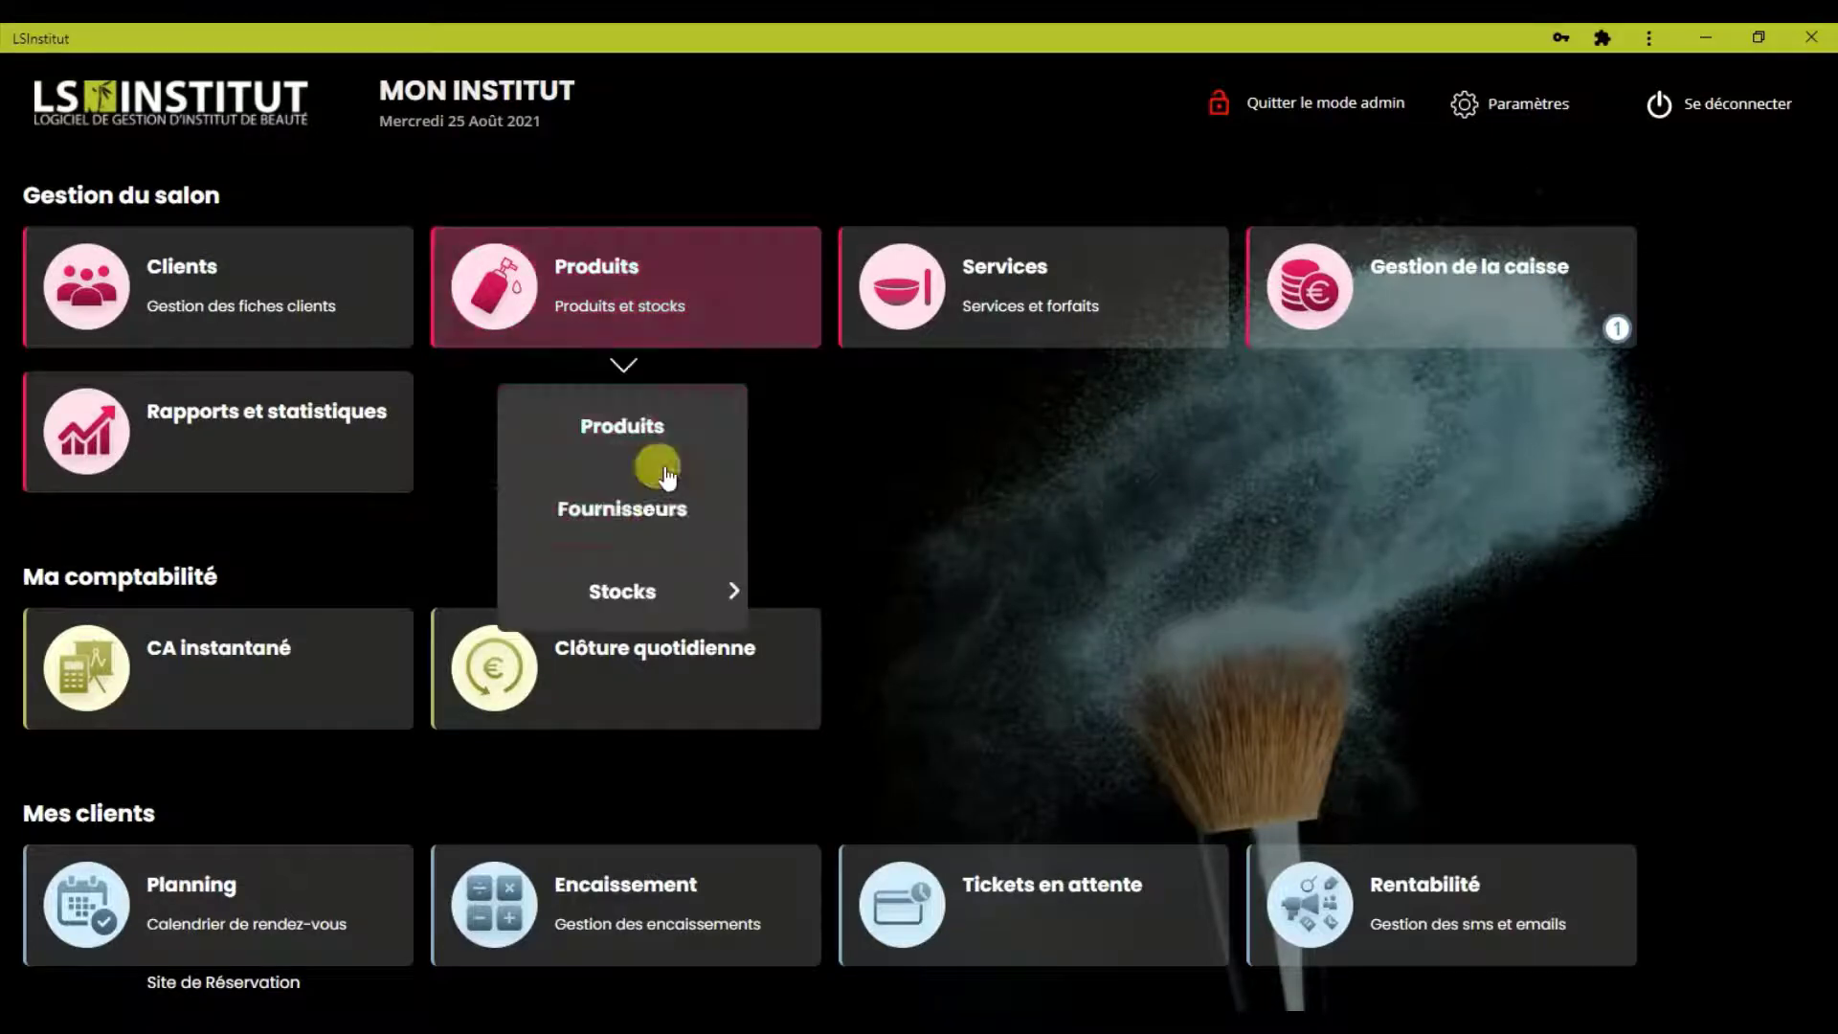
{"action": "left_click", "coordinate": [660, 594]}
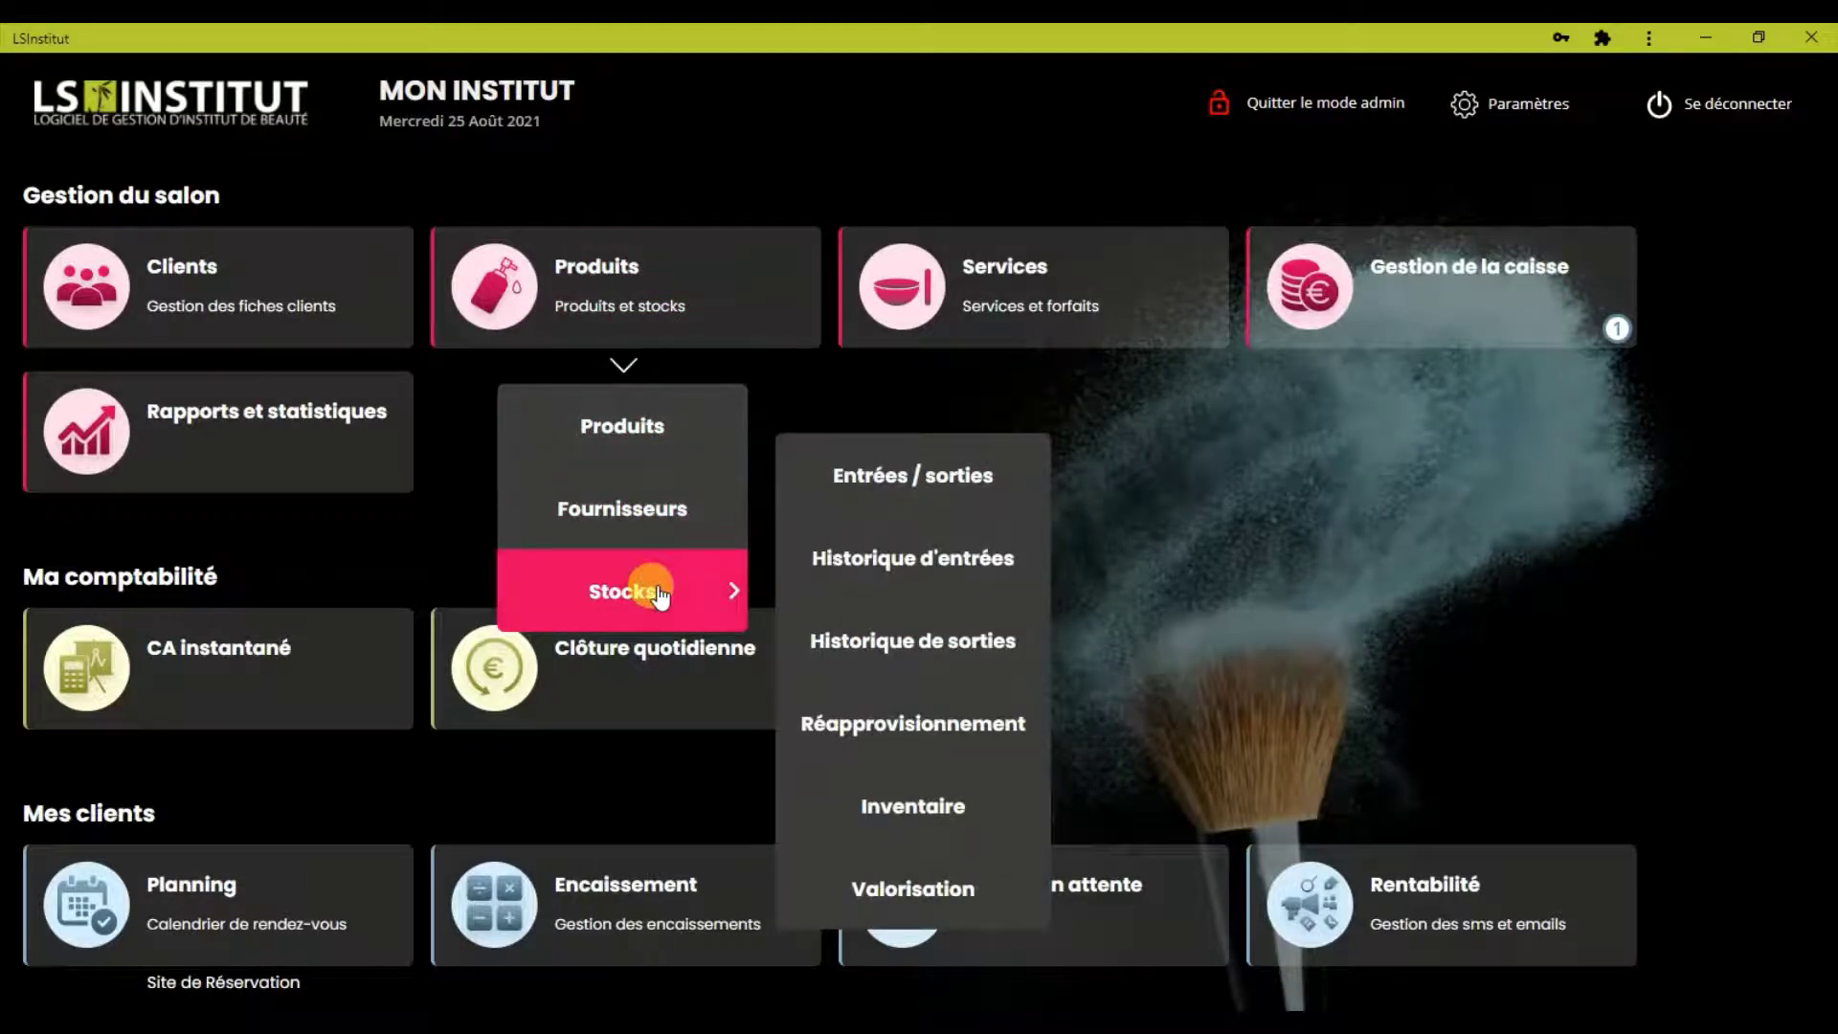
{"action": "left_click", "coordinate": [852, 640]}
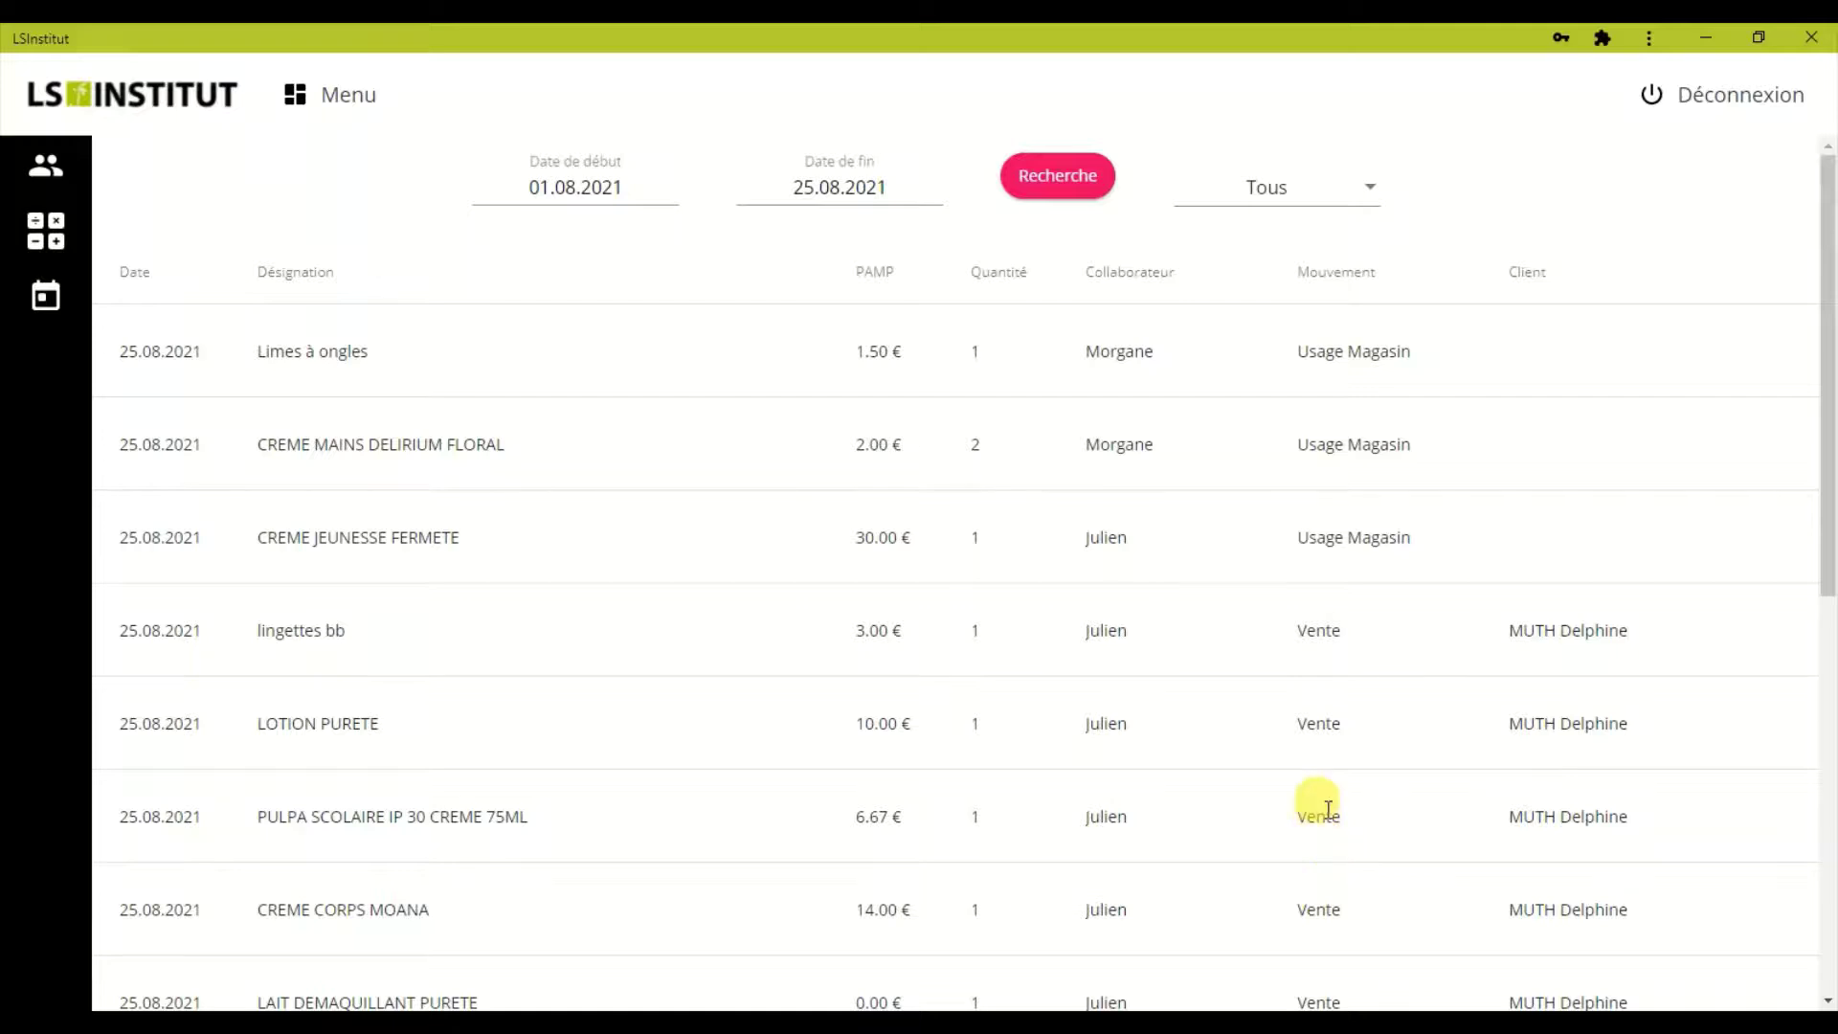
{"action": "left_click", "coordinate": [1312, 213]}
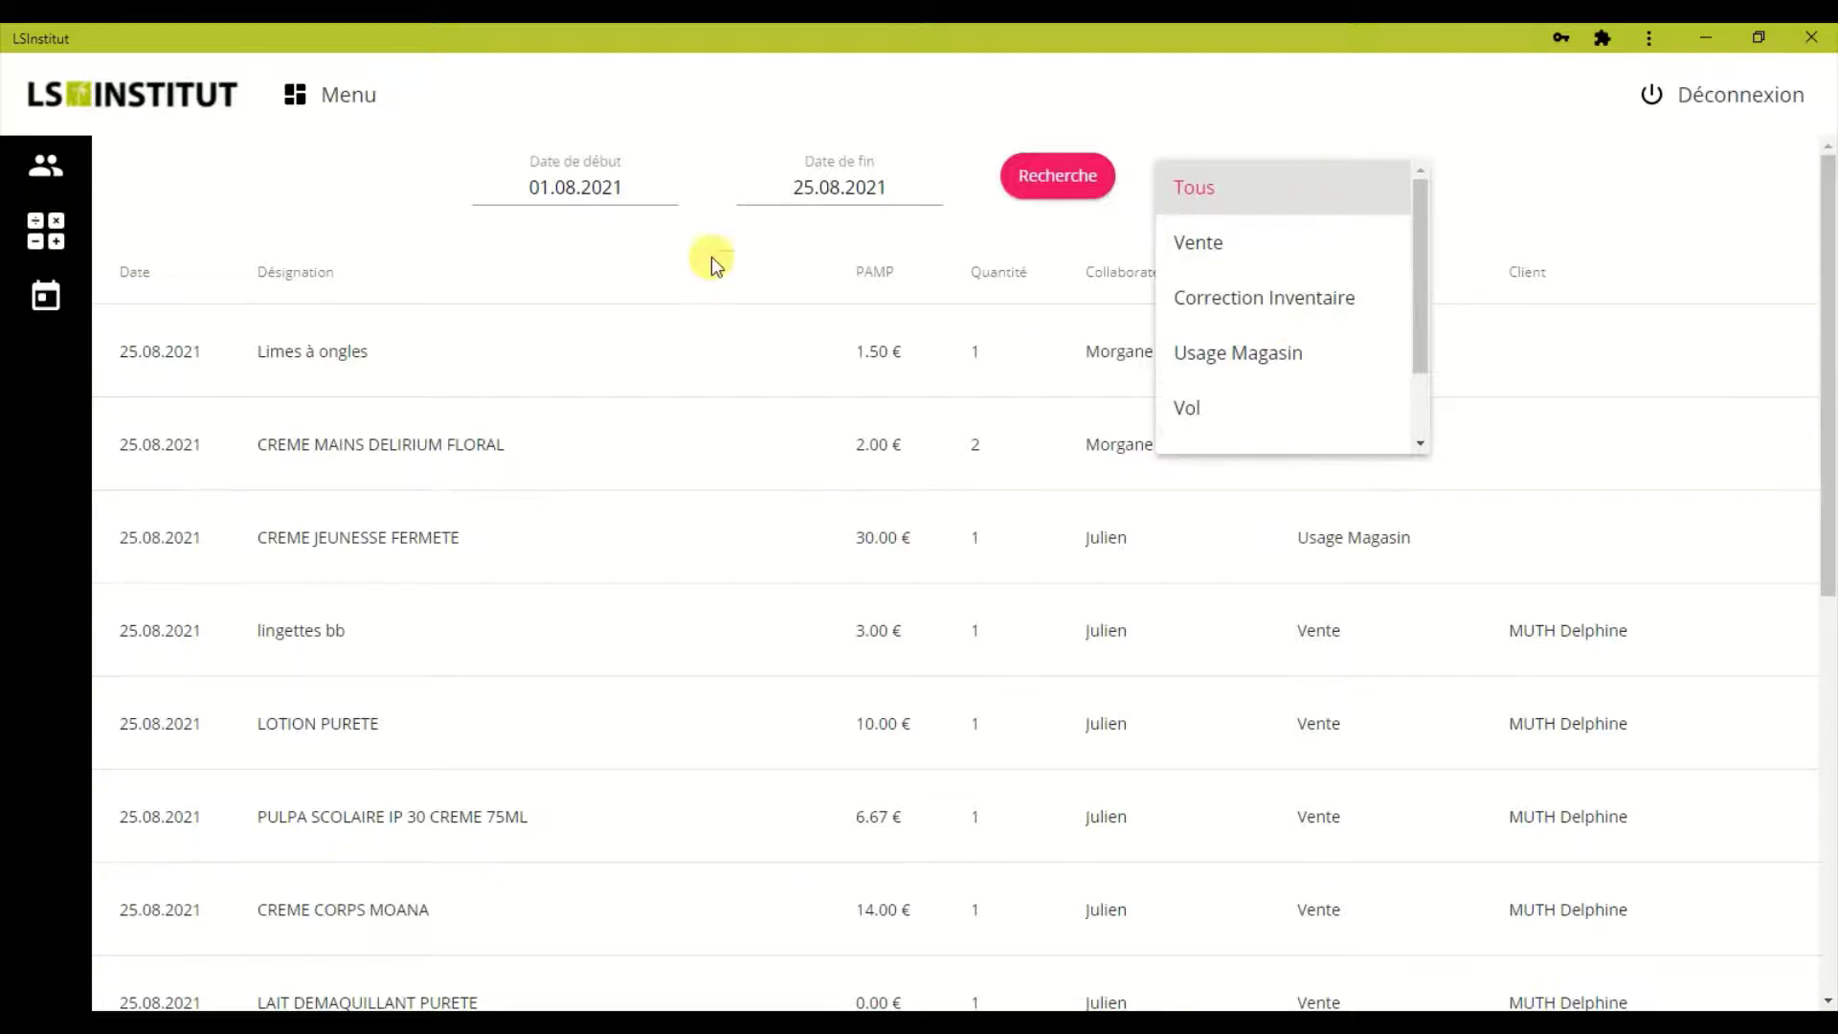
{"action": "left_click", "coordinate": [396, 217]}
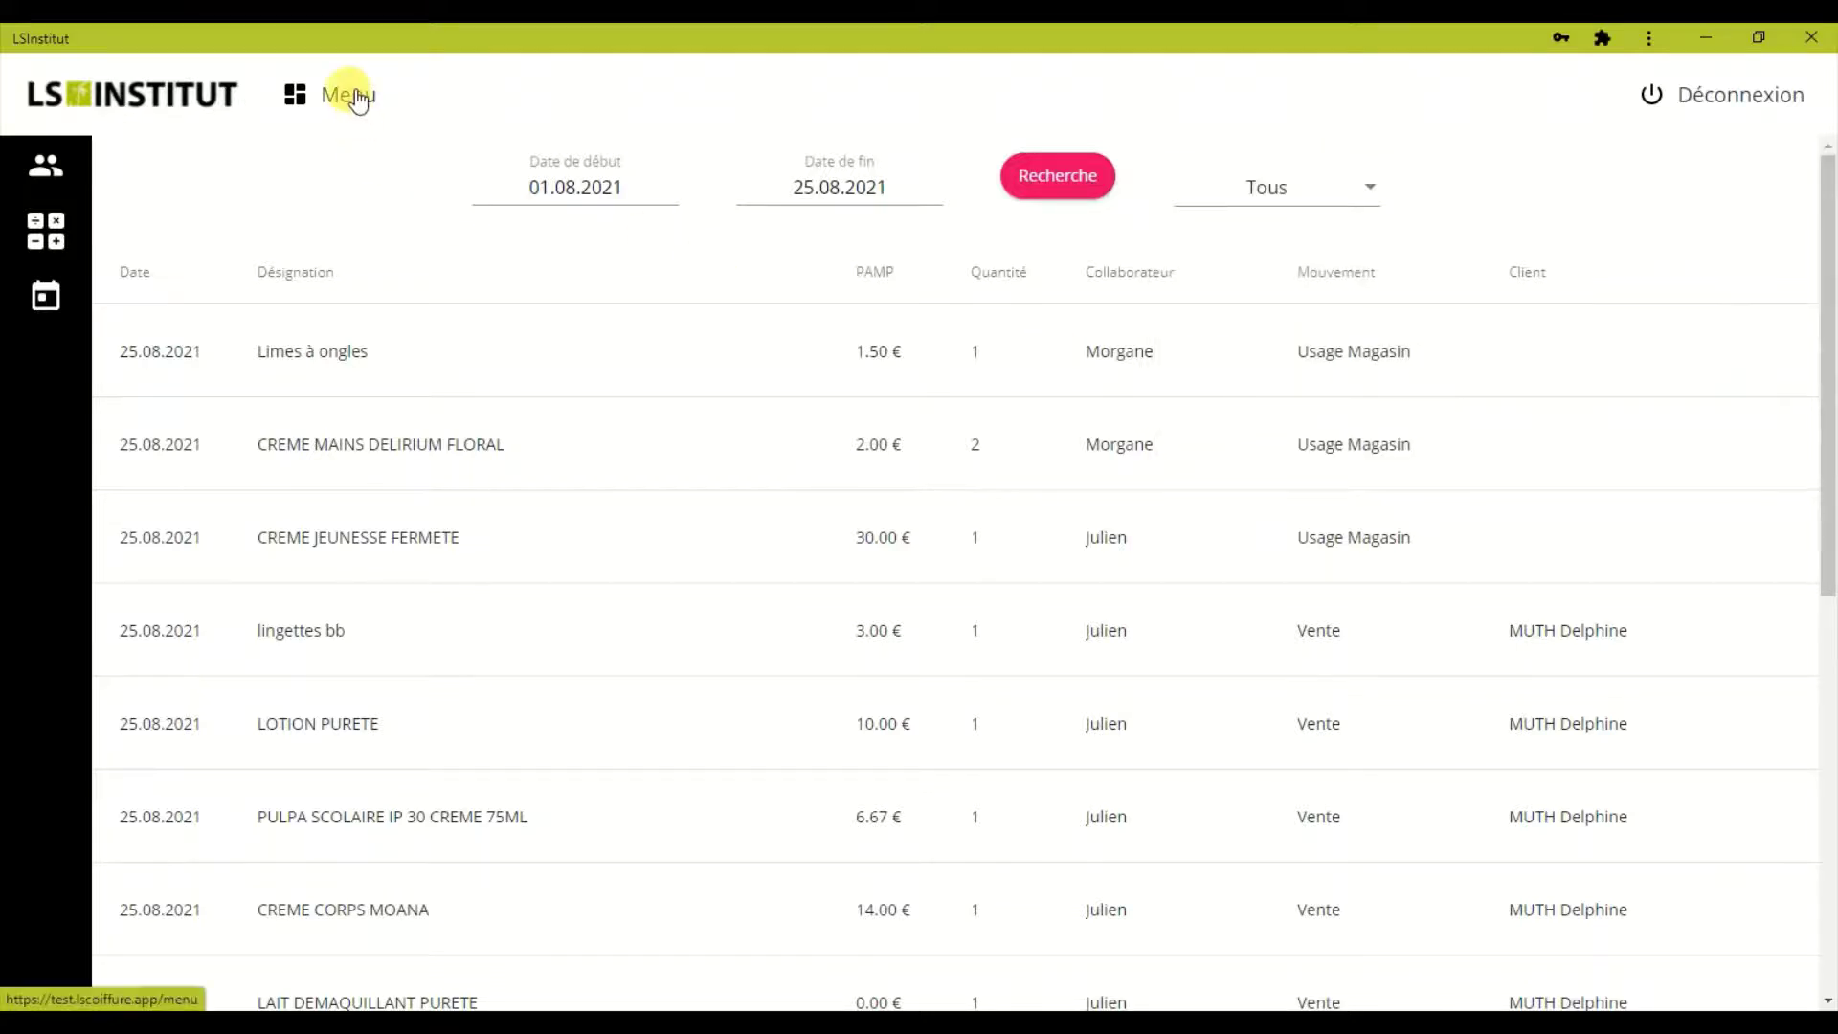
View the products of supplier Couleur Caramel in the supplier stock entry form and return to the stock options.
{"action": "left_click", "coordinate": [357, 97]}
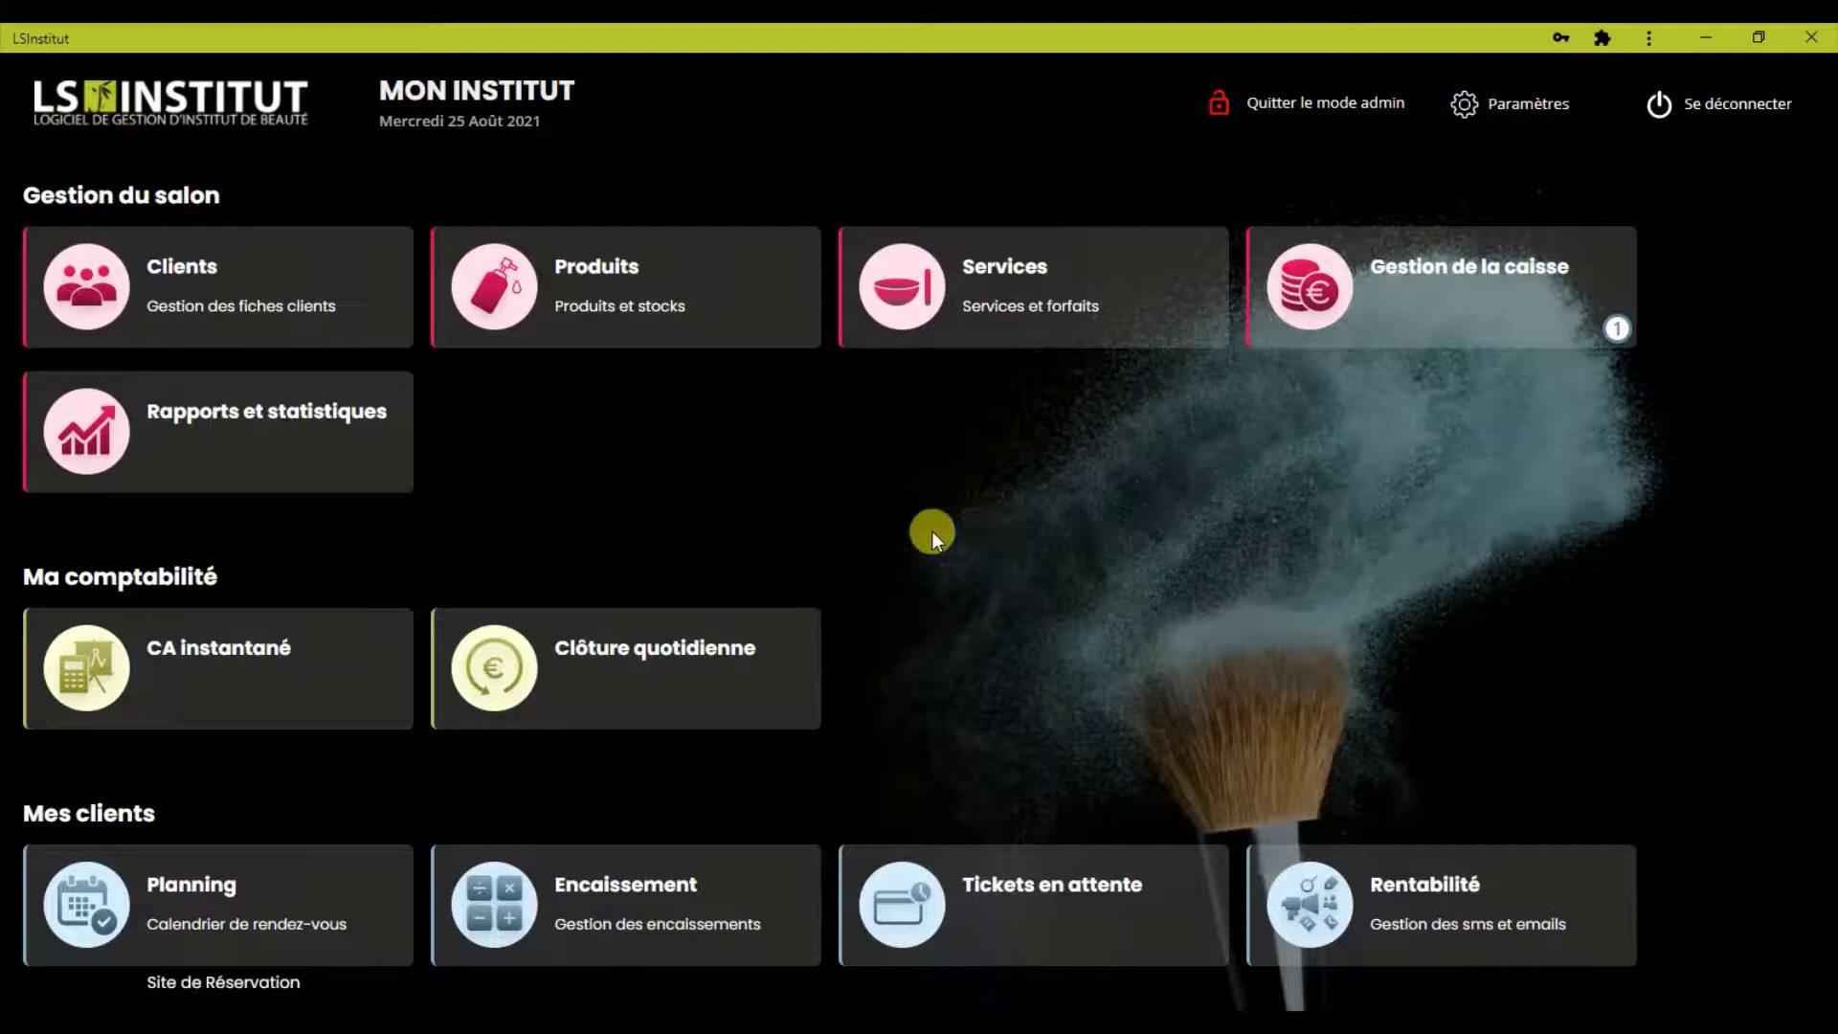
{"action": "left_click", "coordinate": [536, 279]}
{"action": "left_click", "coordinate": [603, 593]}
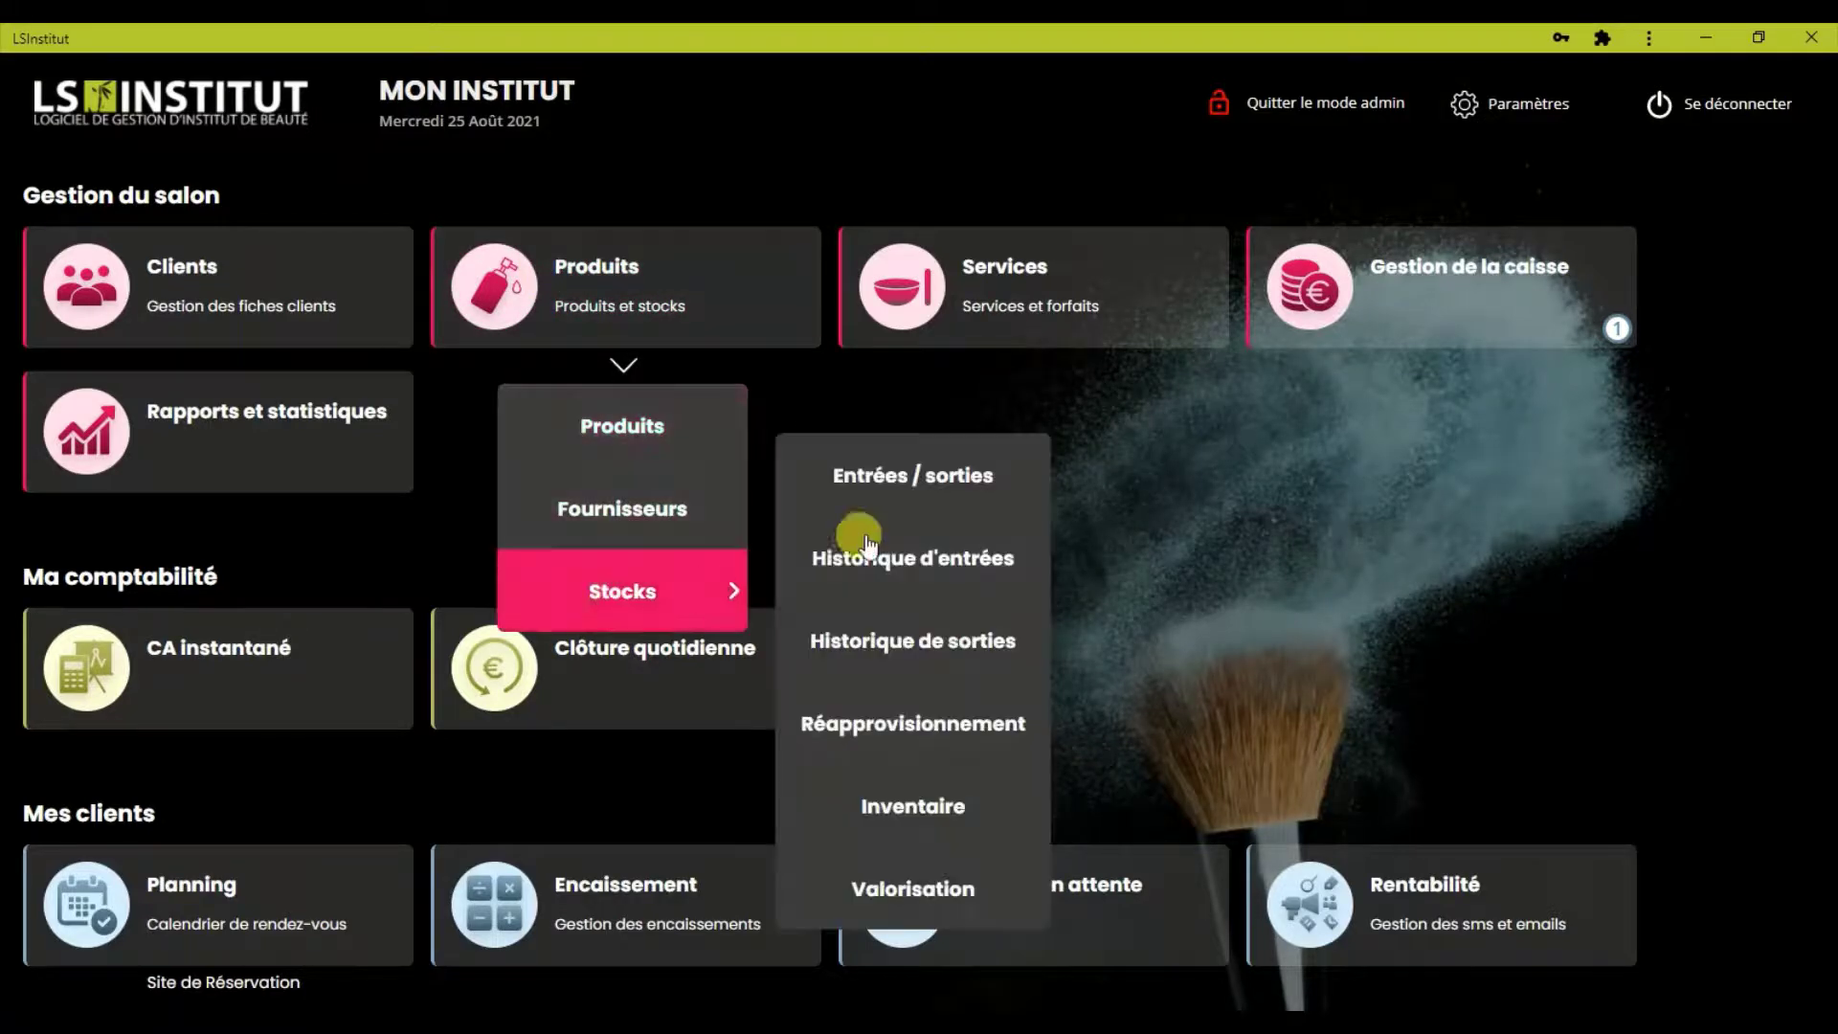
{"action": "left_click", "coordinate": [939, 476]}
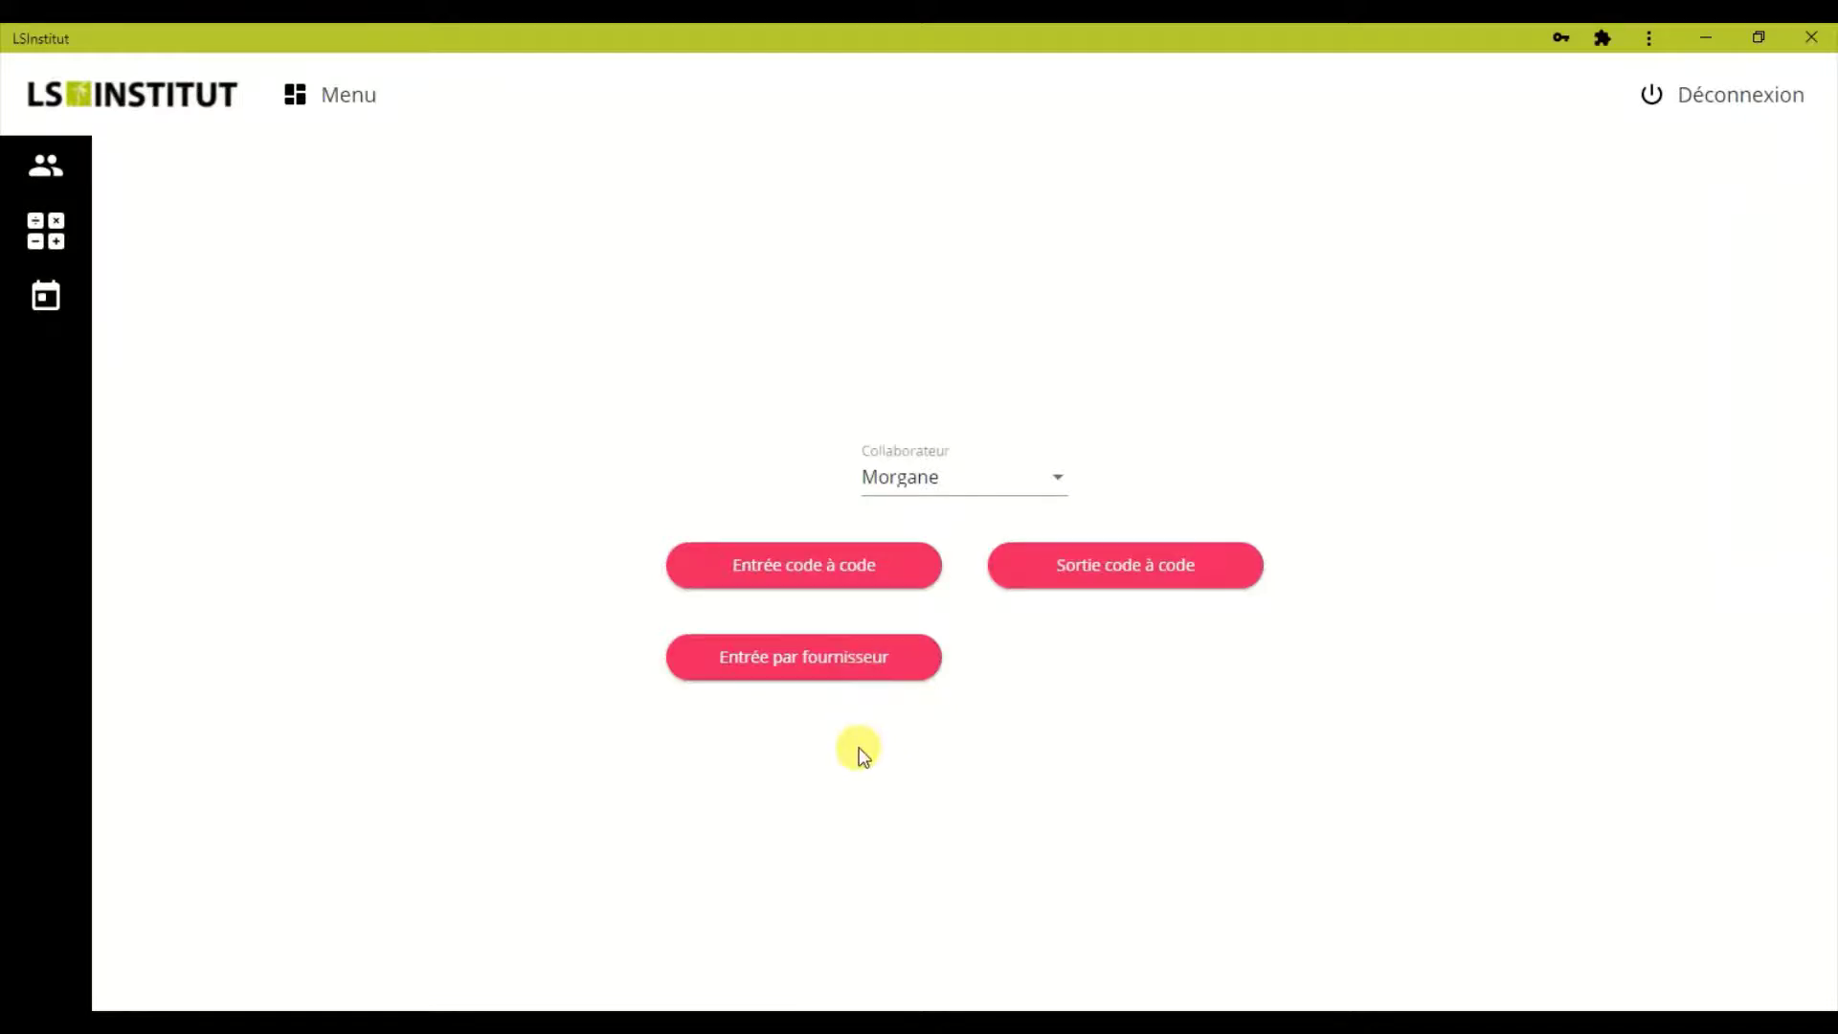
{"action": "left_click", "coordinate": [763, 667]}
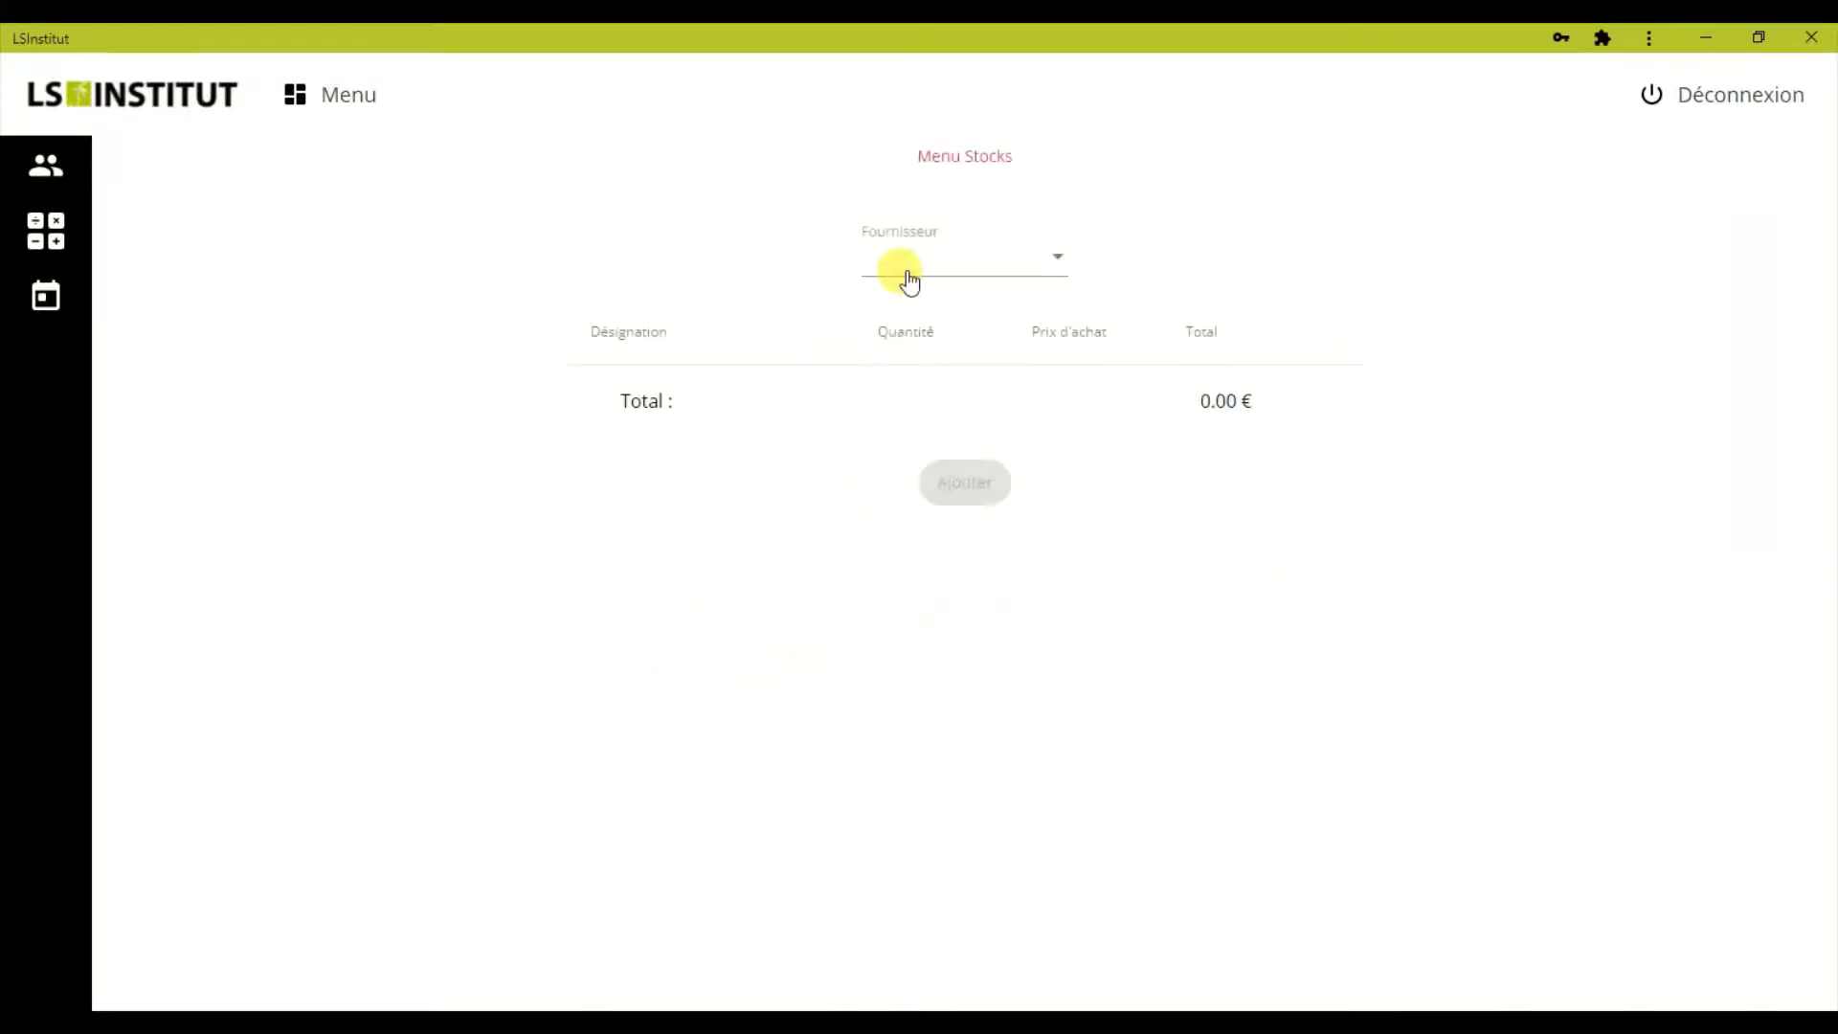
{"action": "left_click", "coordinate": [909, 281]}
{"action": "left_click", "coordinate": [920, 324]}
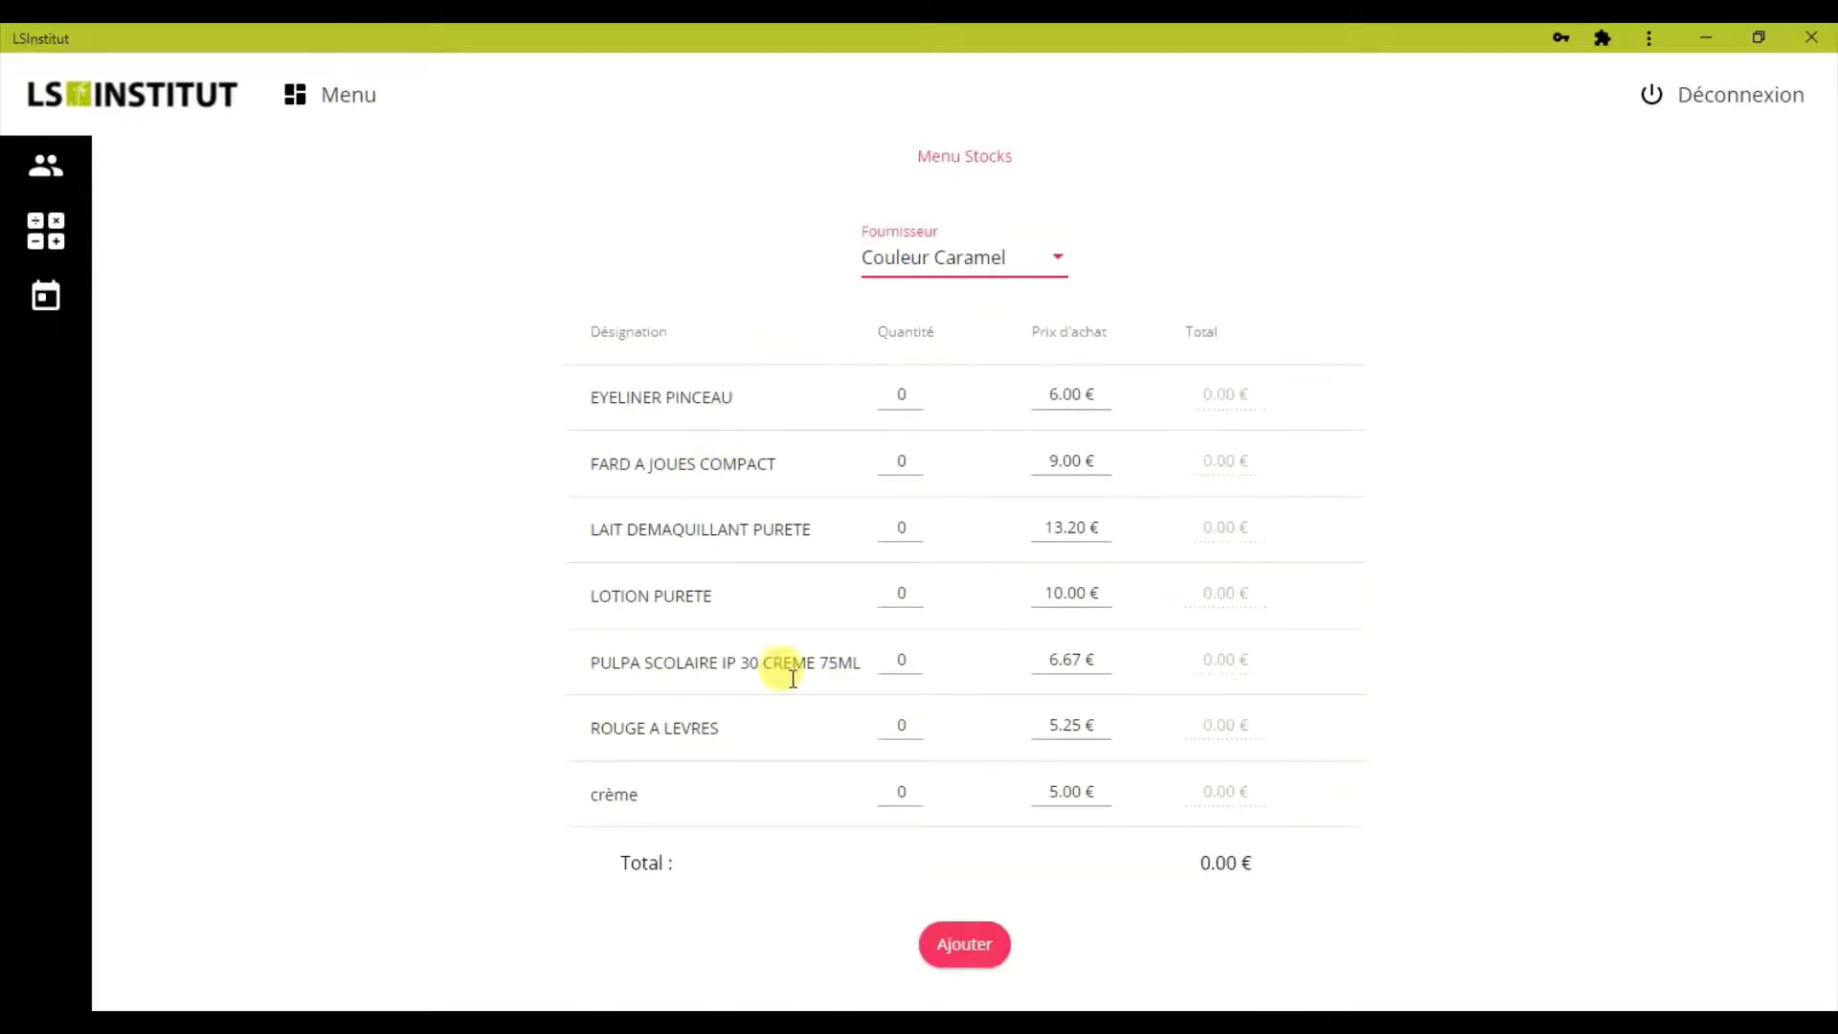
{"action": "left_click", "coordinate": [939, 165]}
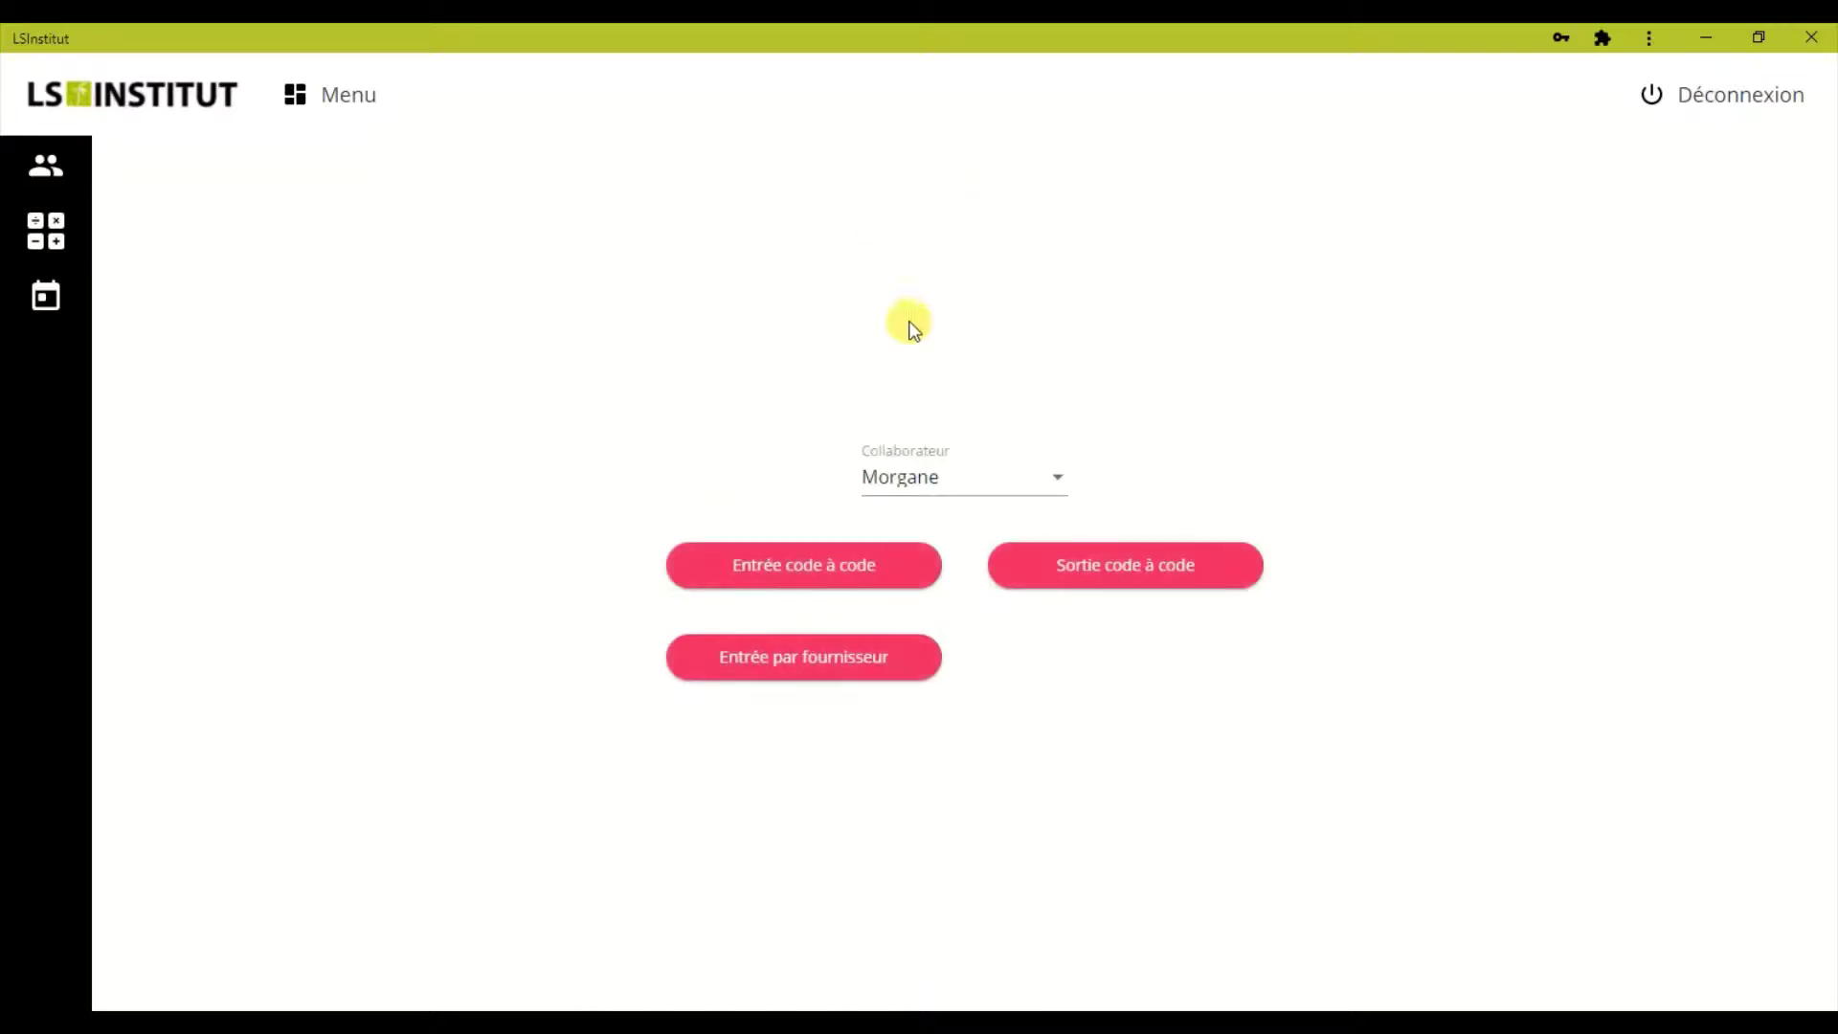
Add 2 units of the product crème to stock through a code-by-code entry, with a purchase price of 4.00 €.
{"action": "left_click", "coordinate": [836, 574]}
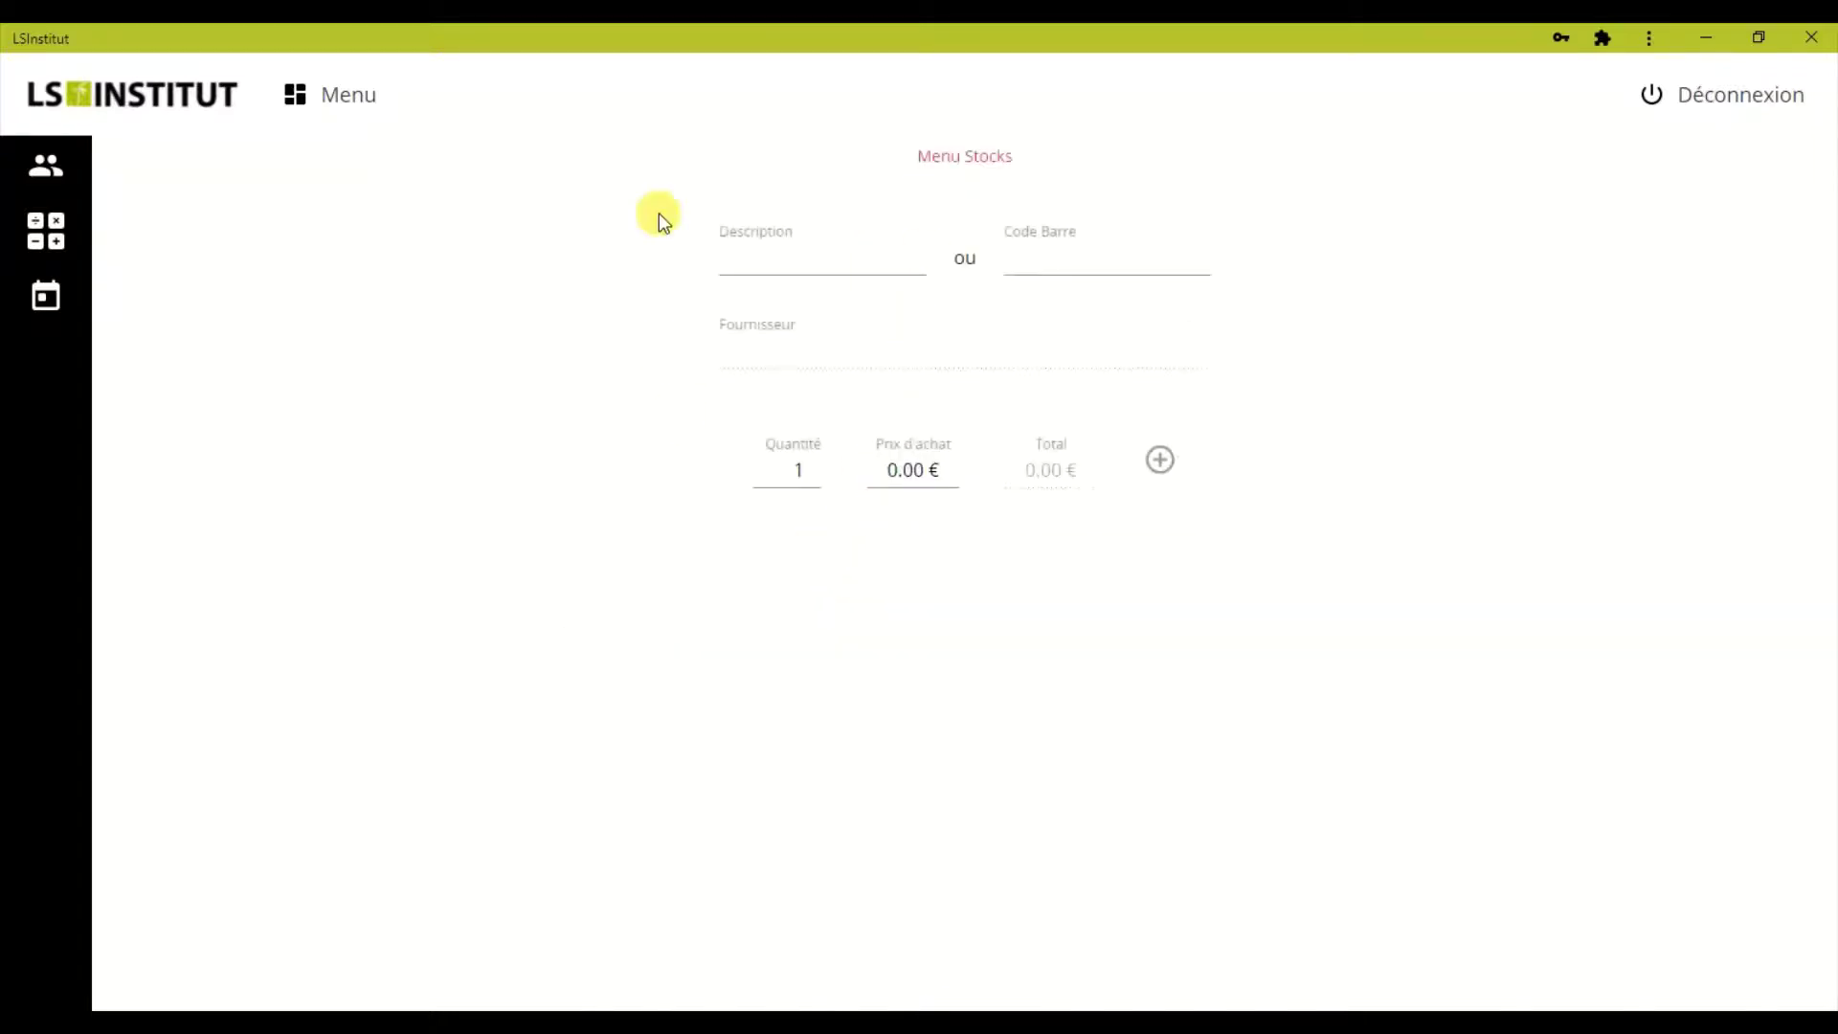
{"action": "left_click", "coordinate": [812, 255]}
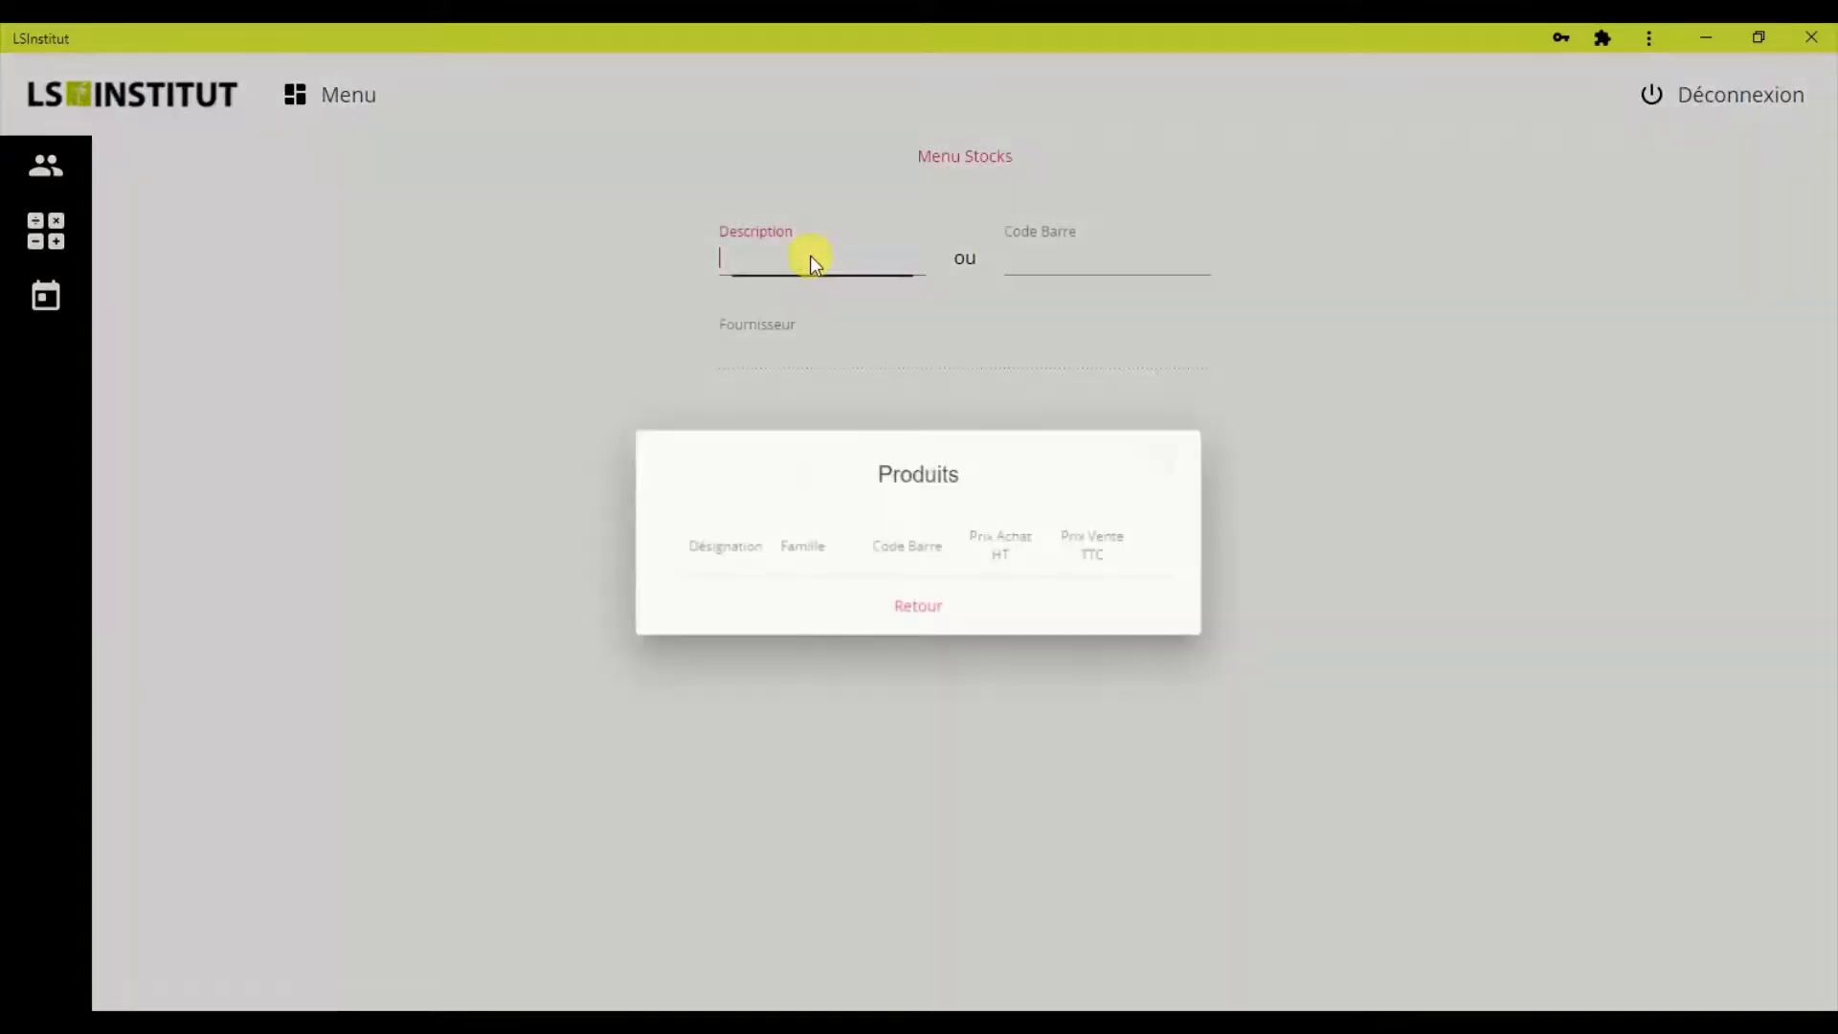
{"action": "left_click", "coordinate": [732, 386]}
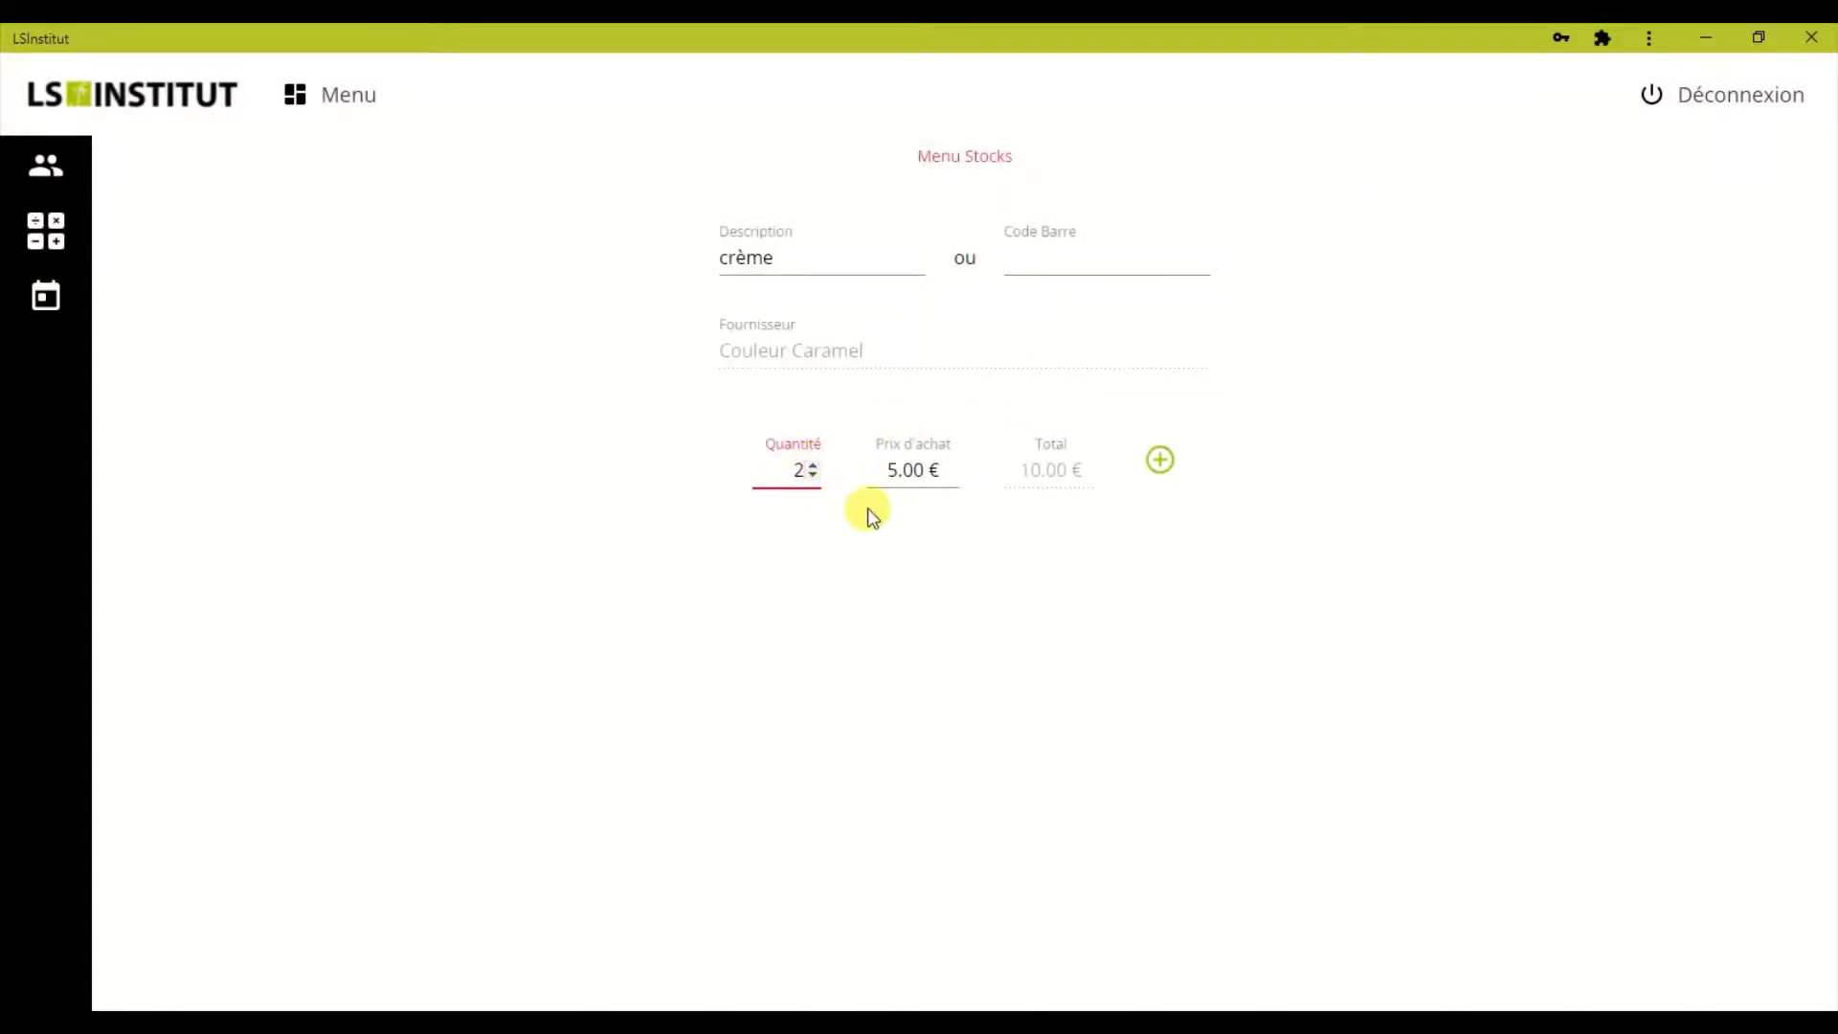
{"action": "left_click", "coordinate": [823, 469]}
{"action": "left_click", "coordinate": [874, 469]}
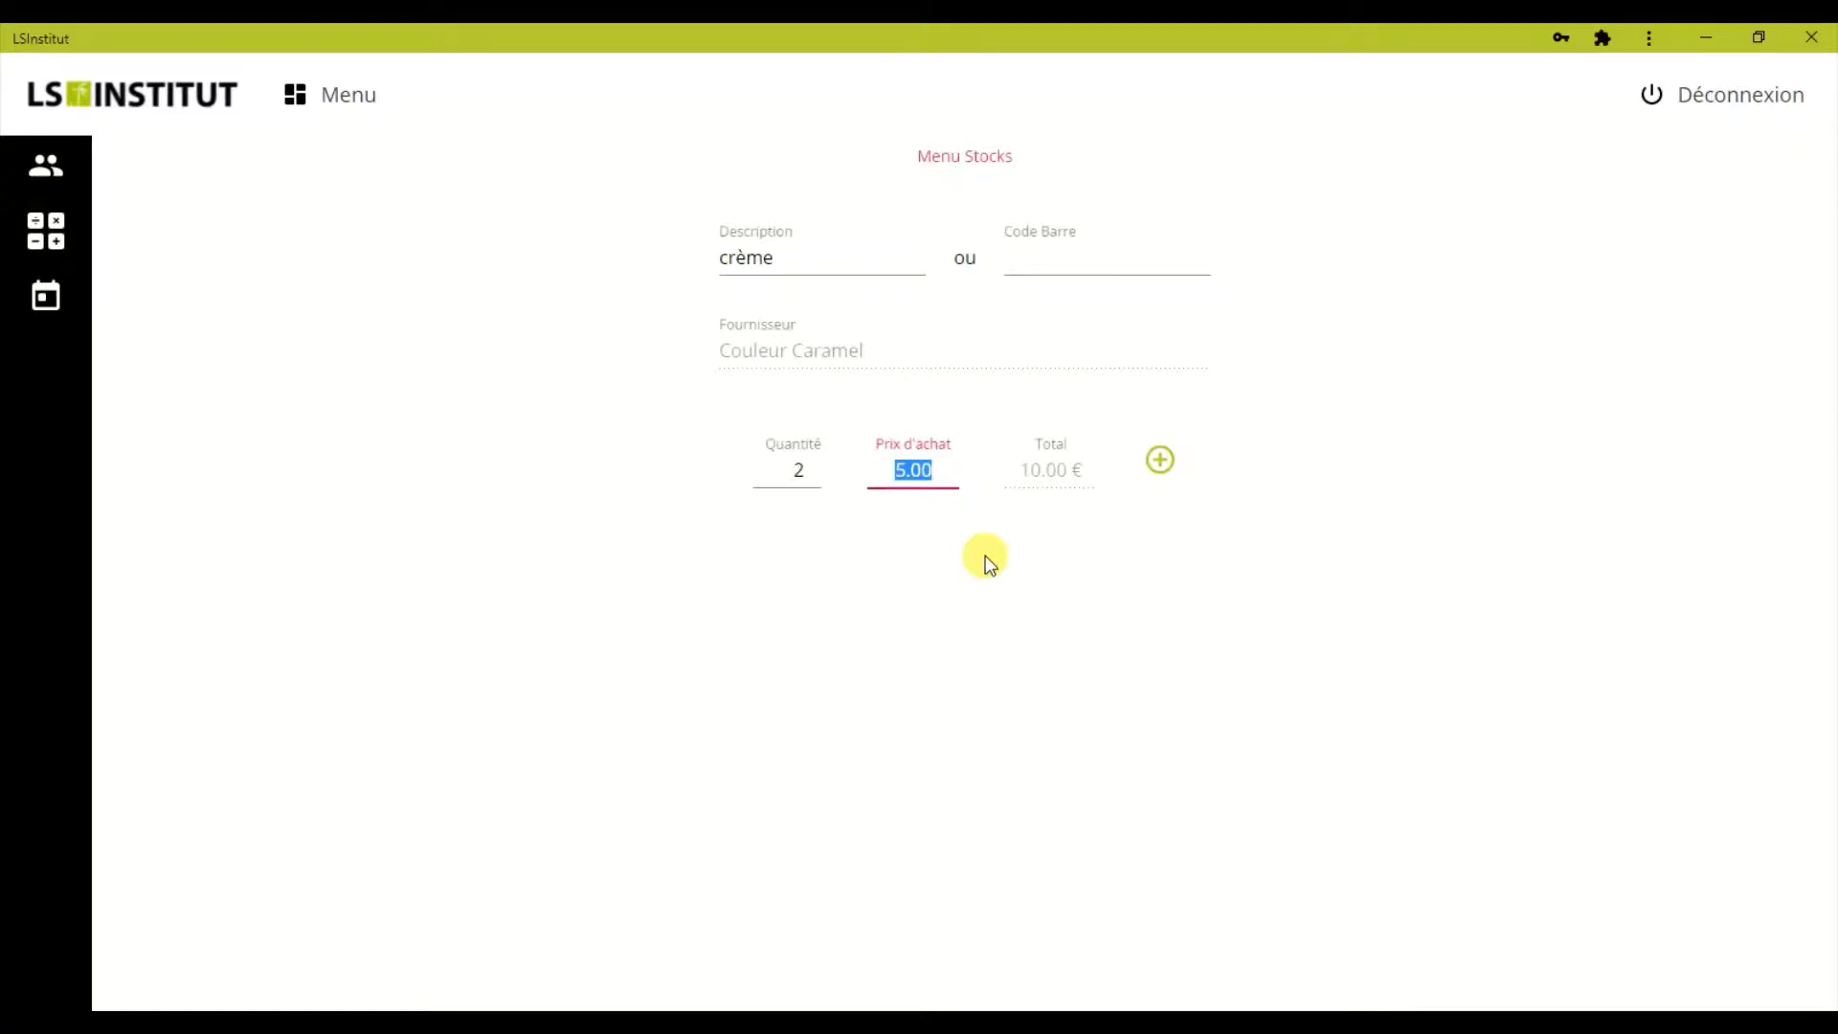
{"action": "type", "text": "4"}
{"action": "left_click", "coordinate": [1166, 465]}
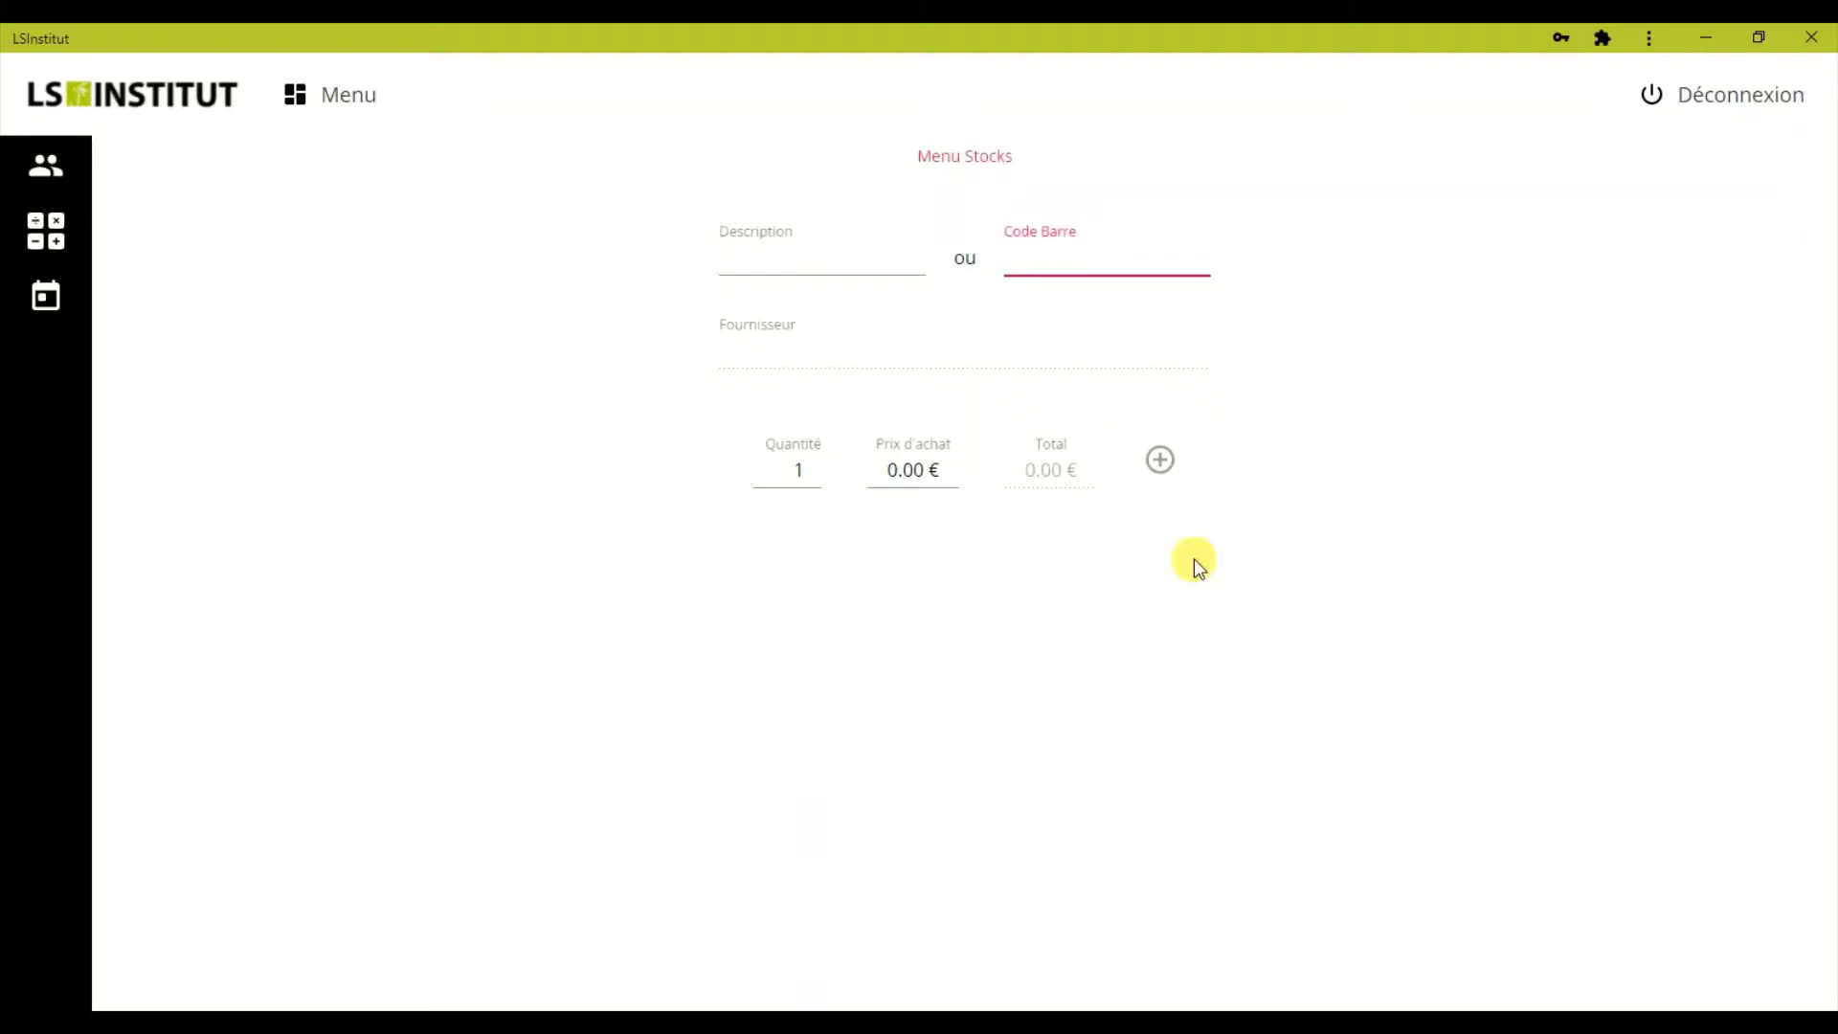
{"action": "type", "text": "3612408003827"}
{"action": "key", "text": "Return"}
{"action": "key", "text": "Tab"}
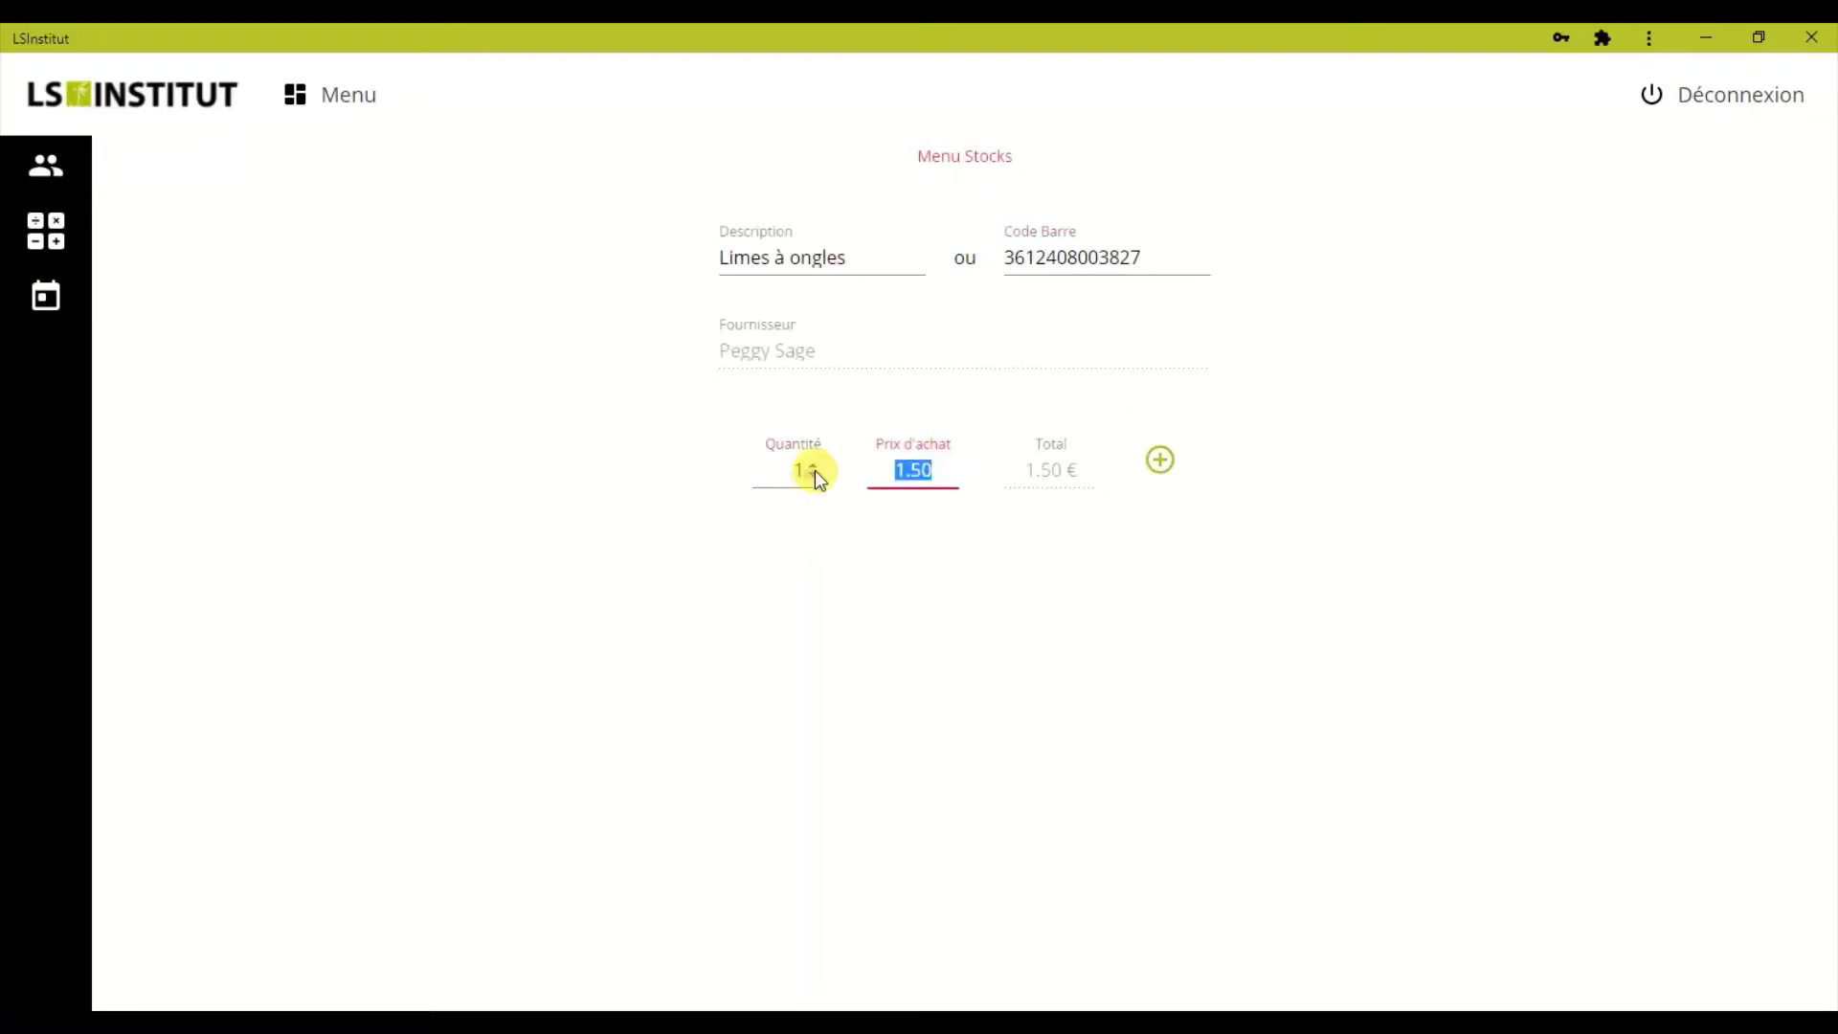
{"action": "type", "text": "1.75 €"}
{"action": "left_click", "coordinate": [1169, 471]}
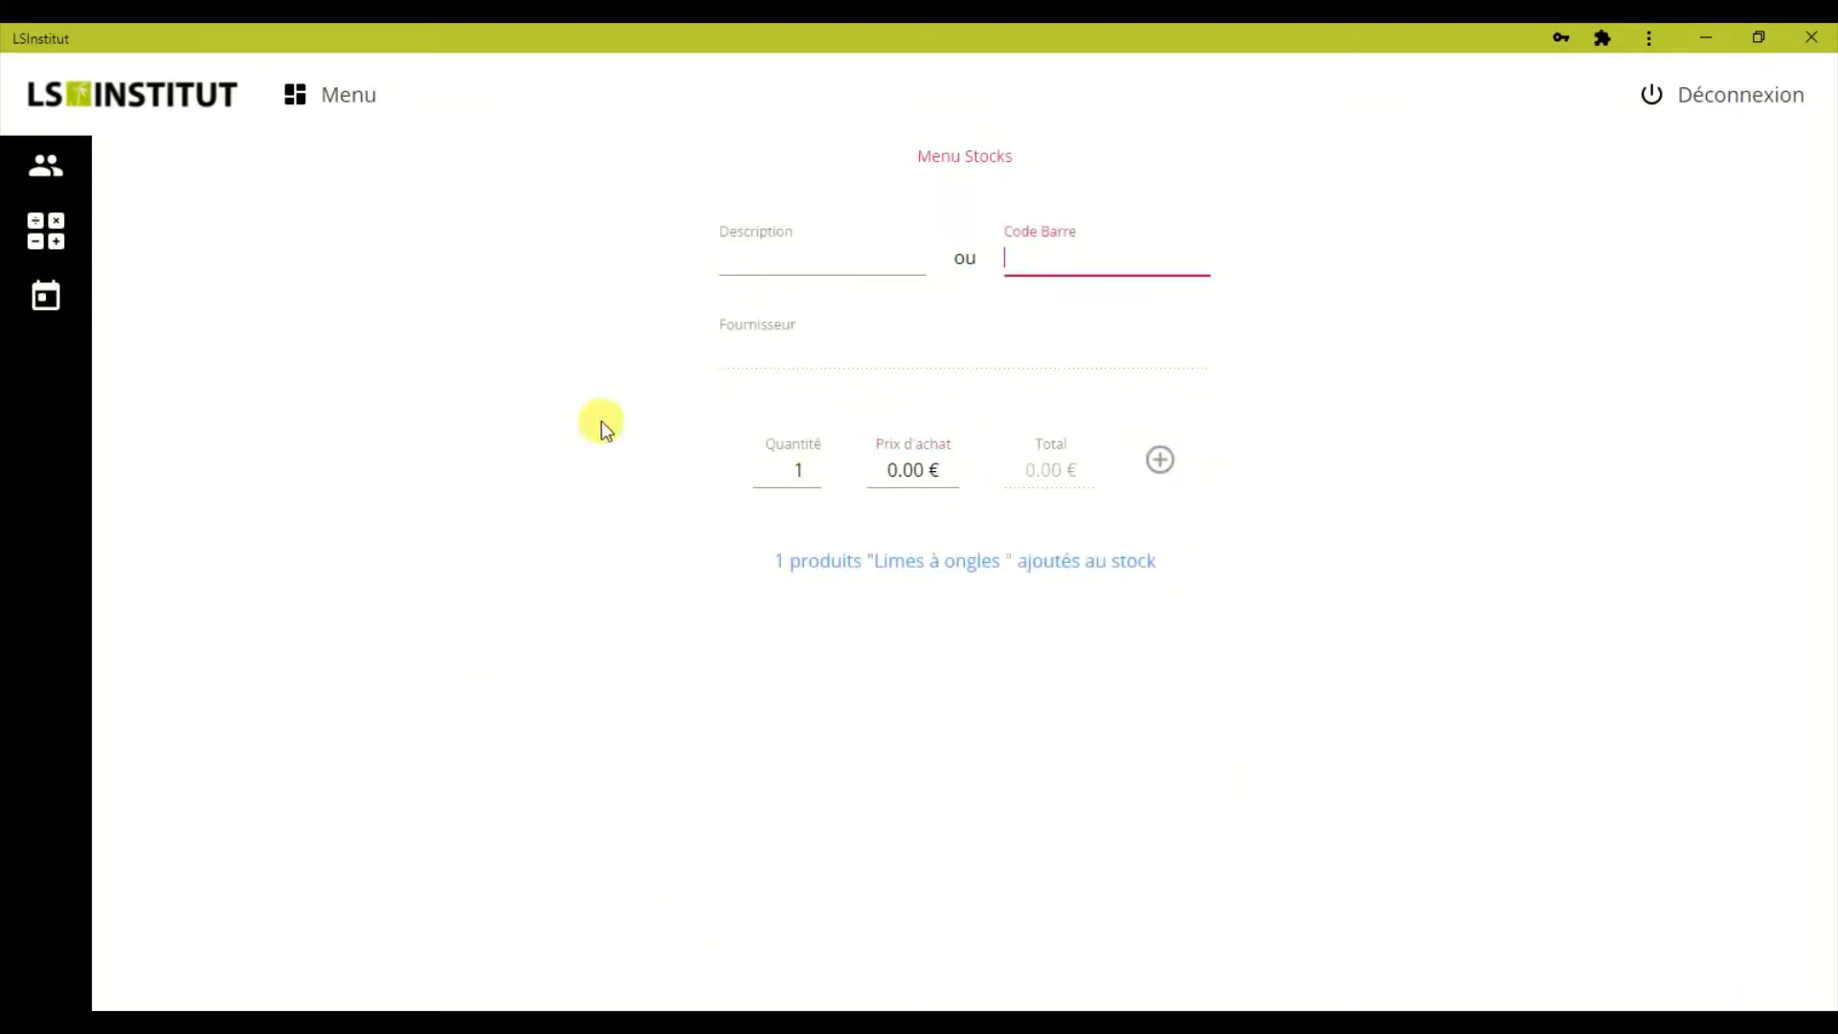
Check the recorded purchases in the stock entry history and return to the main menu.
{"action": "left_click", "coordinate": [335, 86]}
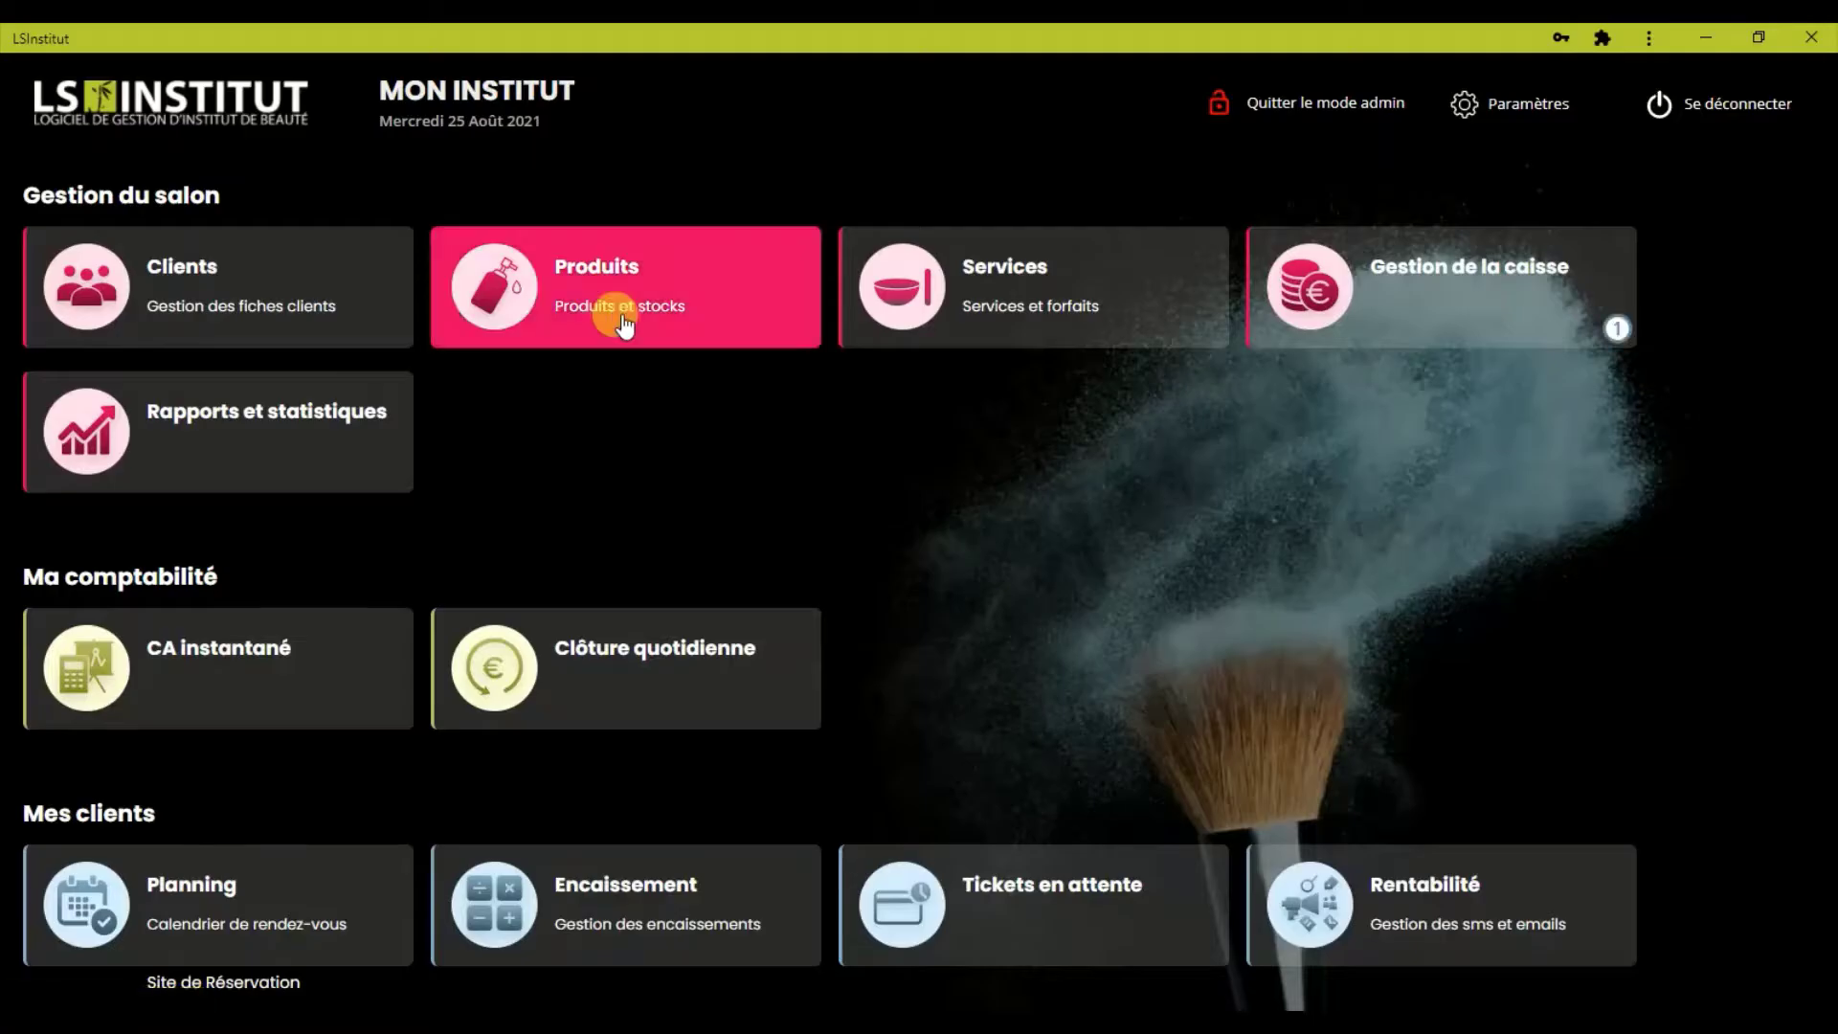
{"action": "left_click", "coordinate": [624, 325]}
{"action": "mouse_move", "coordinate": [705, 590]}
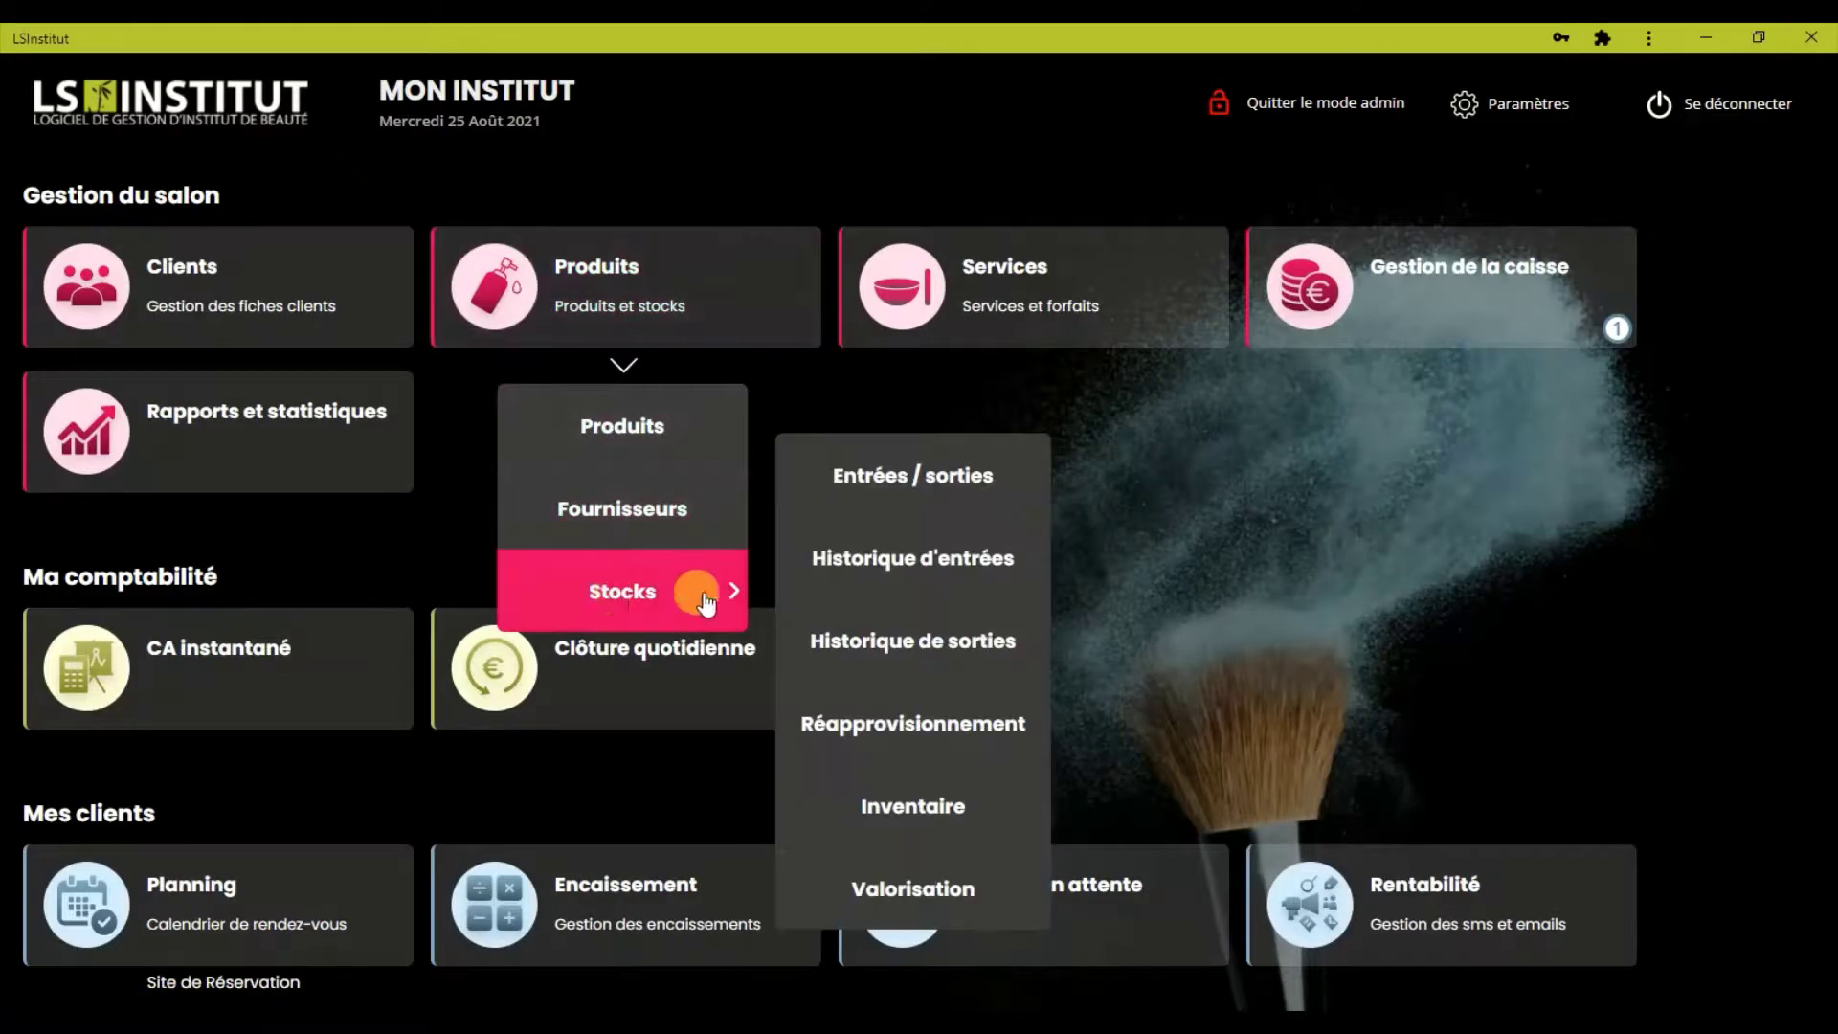
{"action": "left_click", "coordinate": [905, 556]}
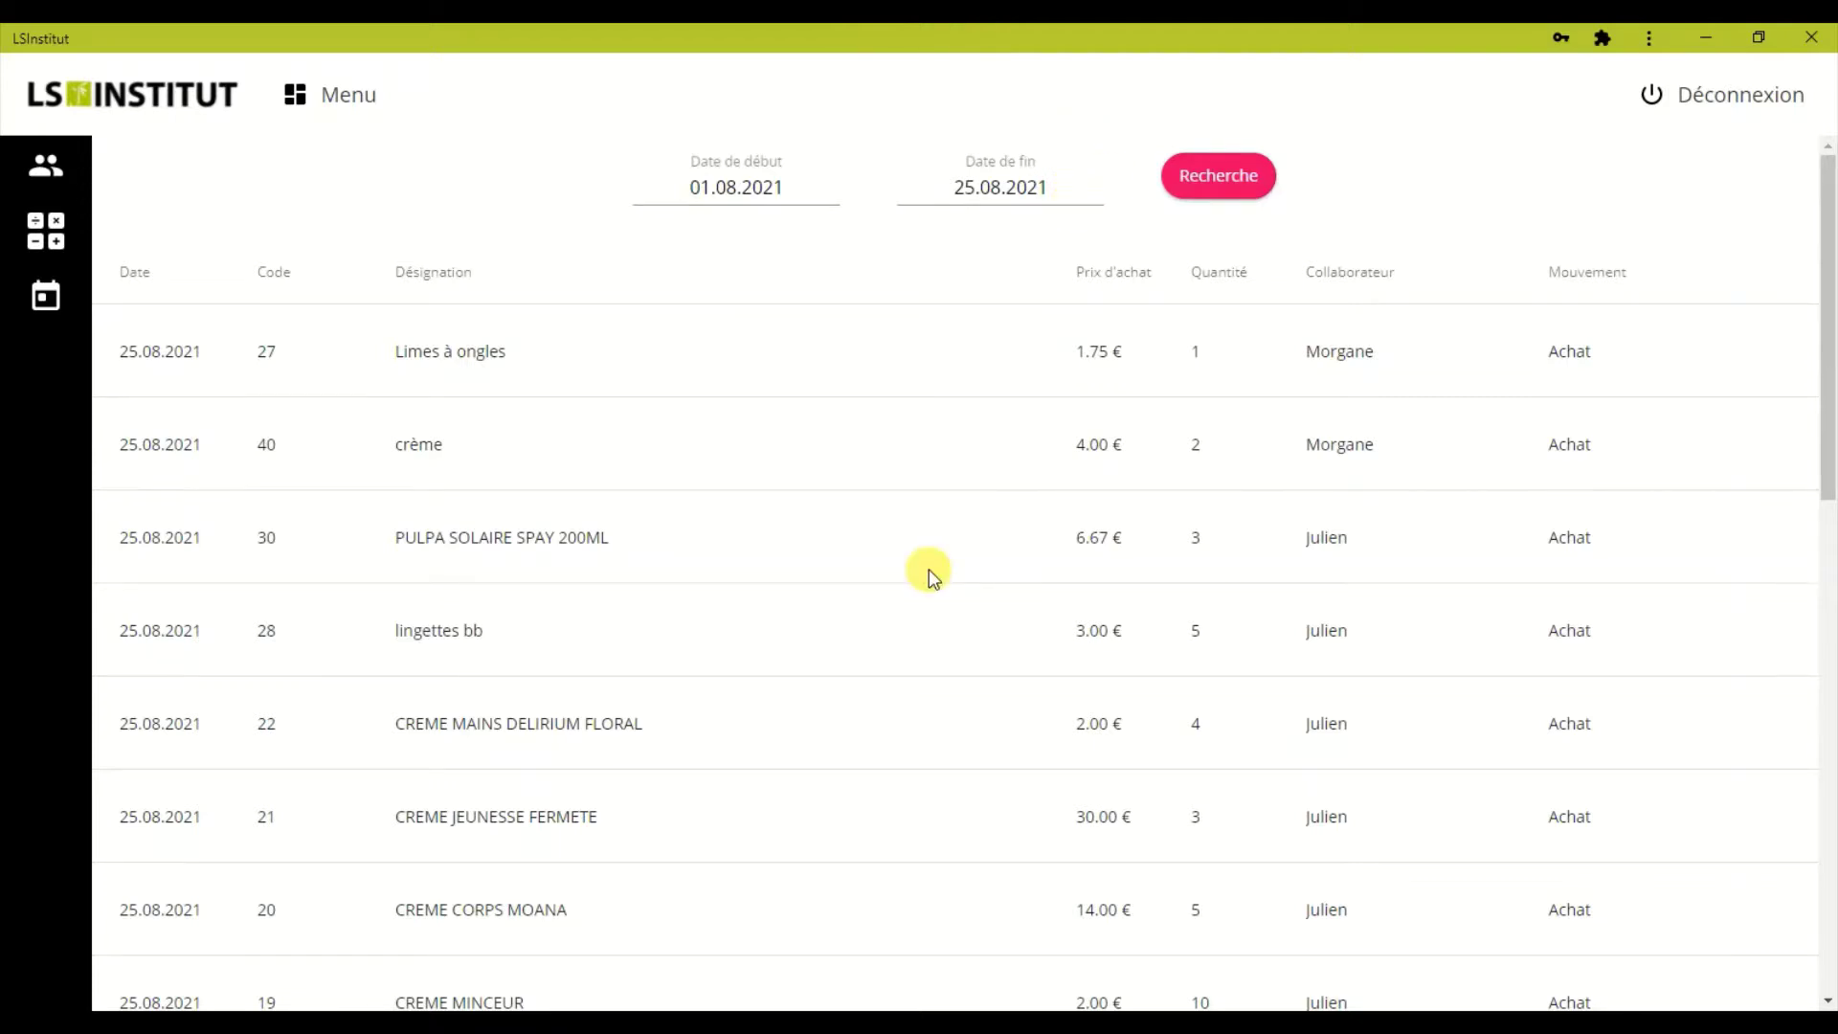
{"action": "left_click", "coordinate": [349, 94]}
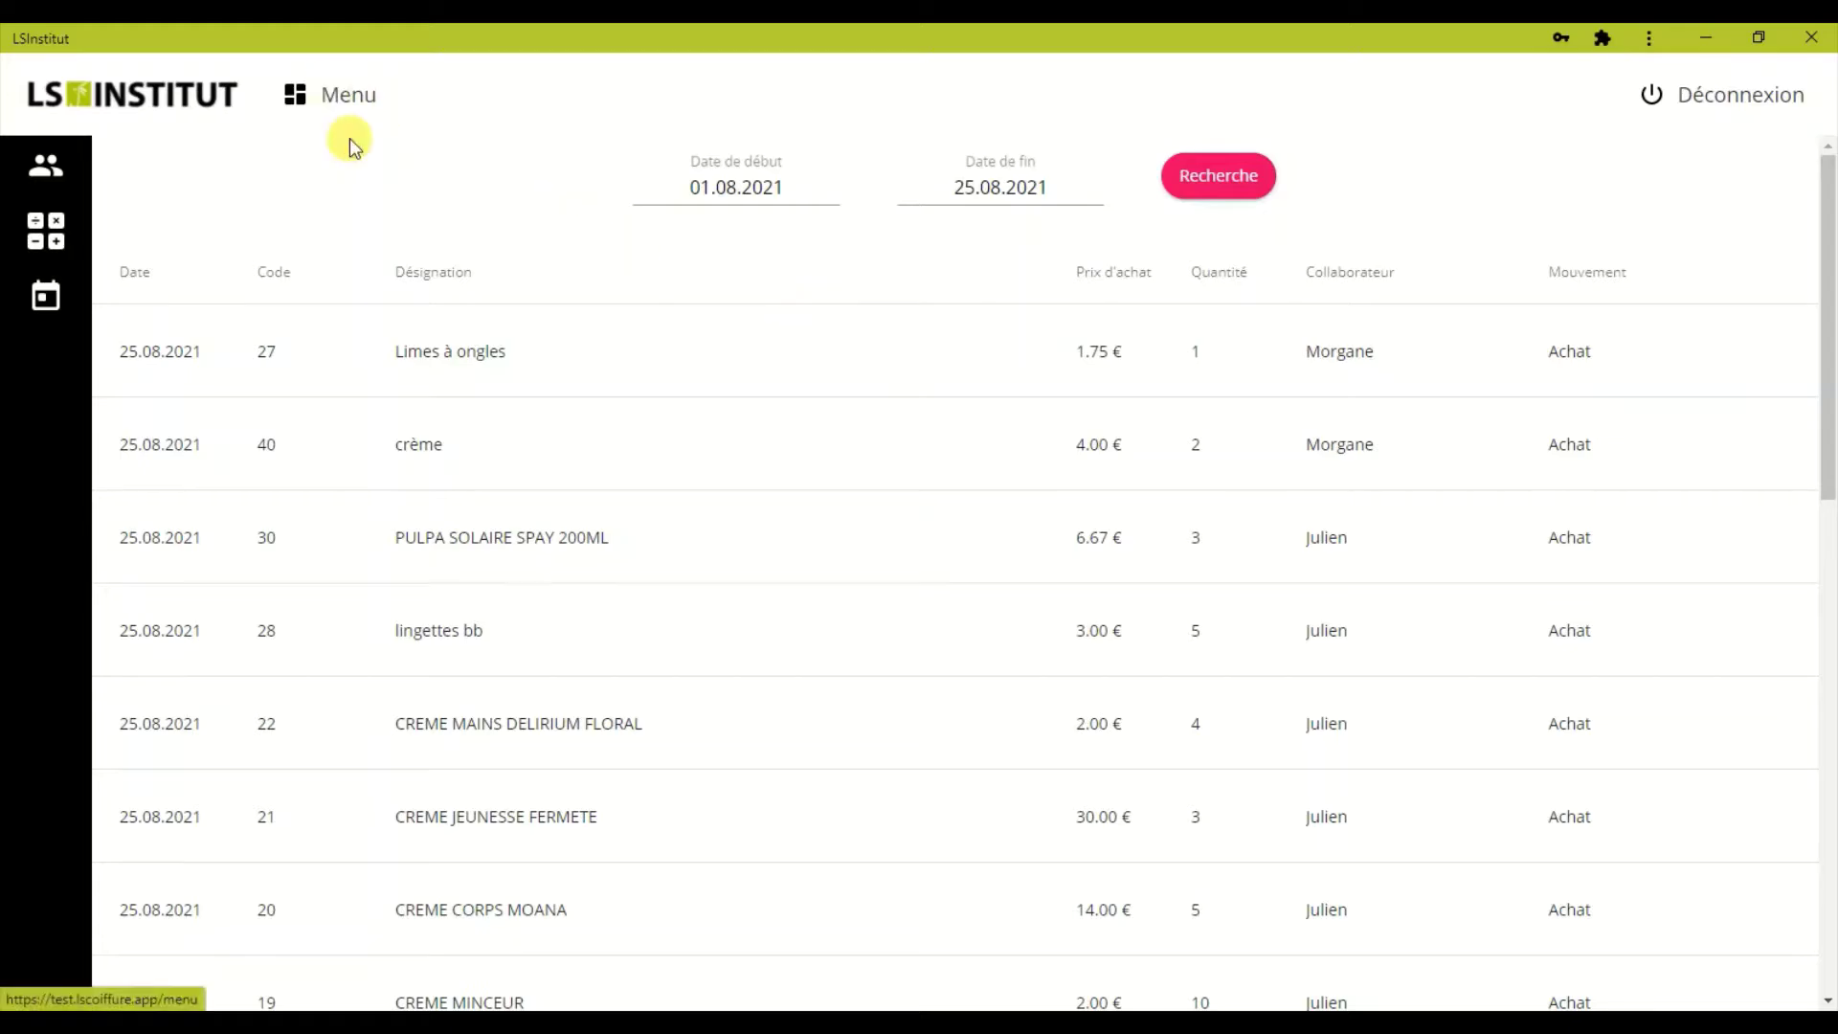
Check the stock and minimum stock settings in the product records of Base coat, CREME MAINS DELIRIUM FLORAL and CREME.
{"action": "left_click", "coordinate": [712, 271]}
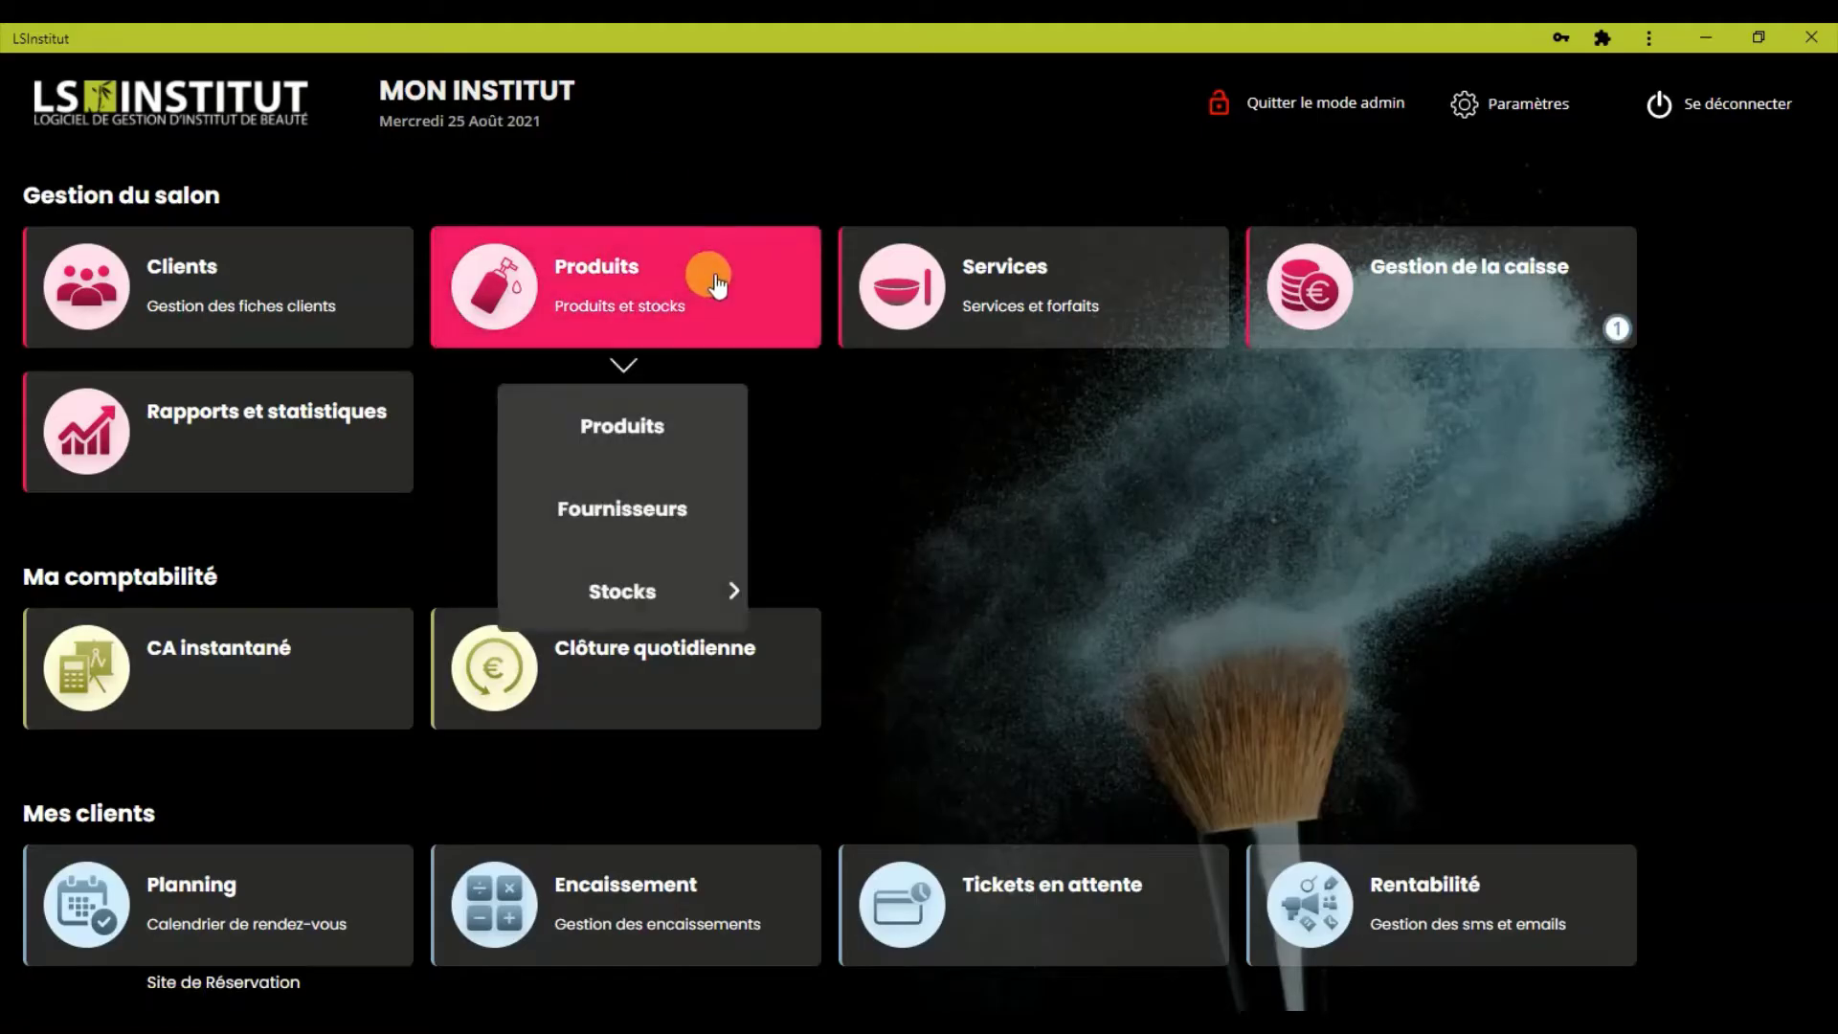
{"action": "left_click", "coordinate": [660, 436]}
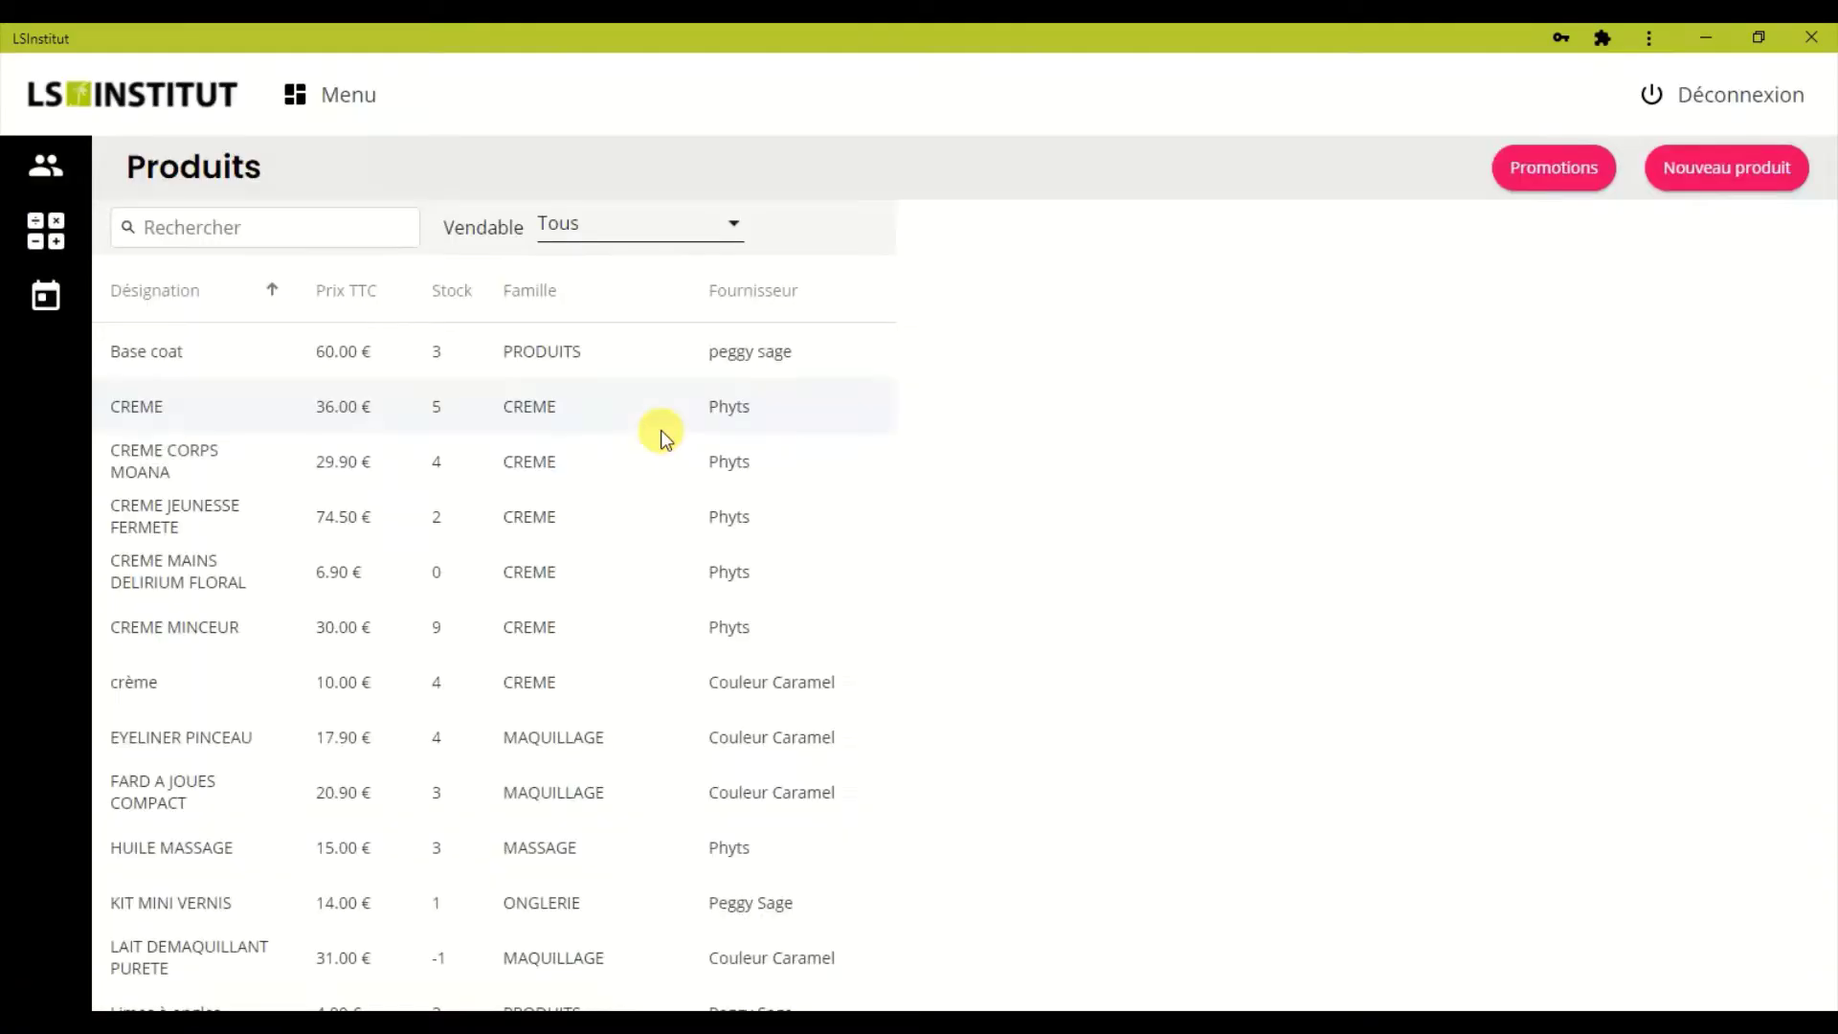
{"action": "left_click", "coordinate": [210, 347]}
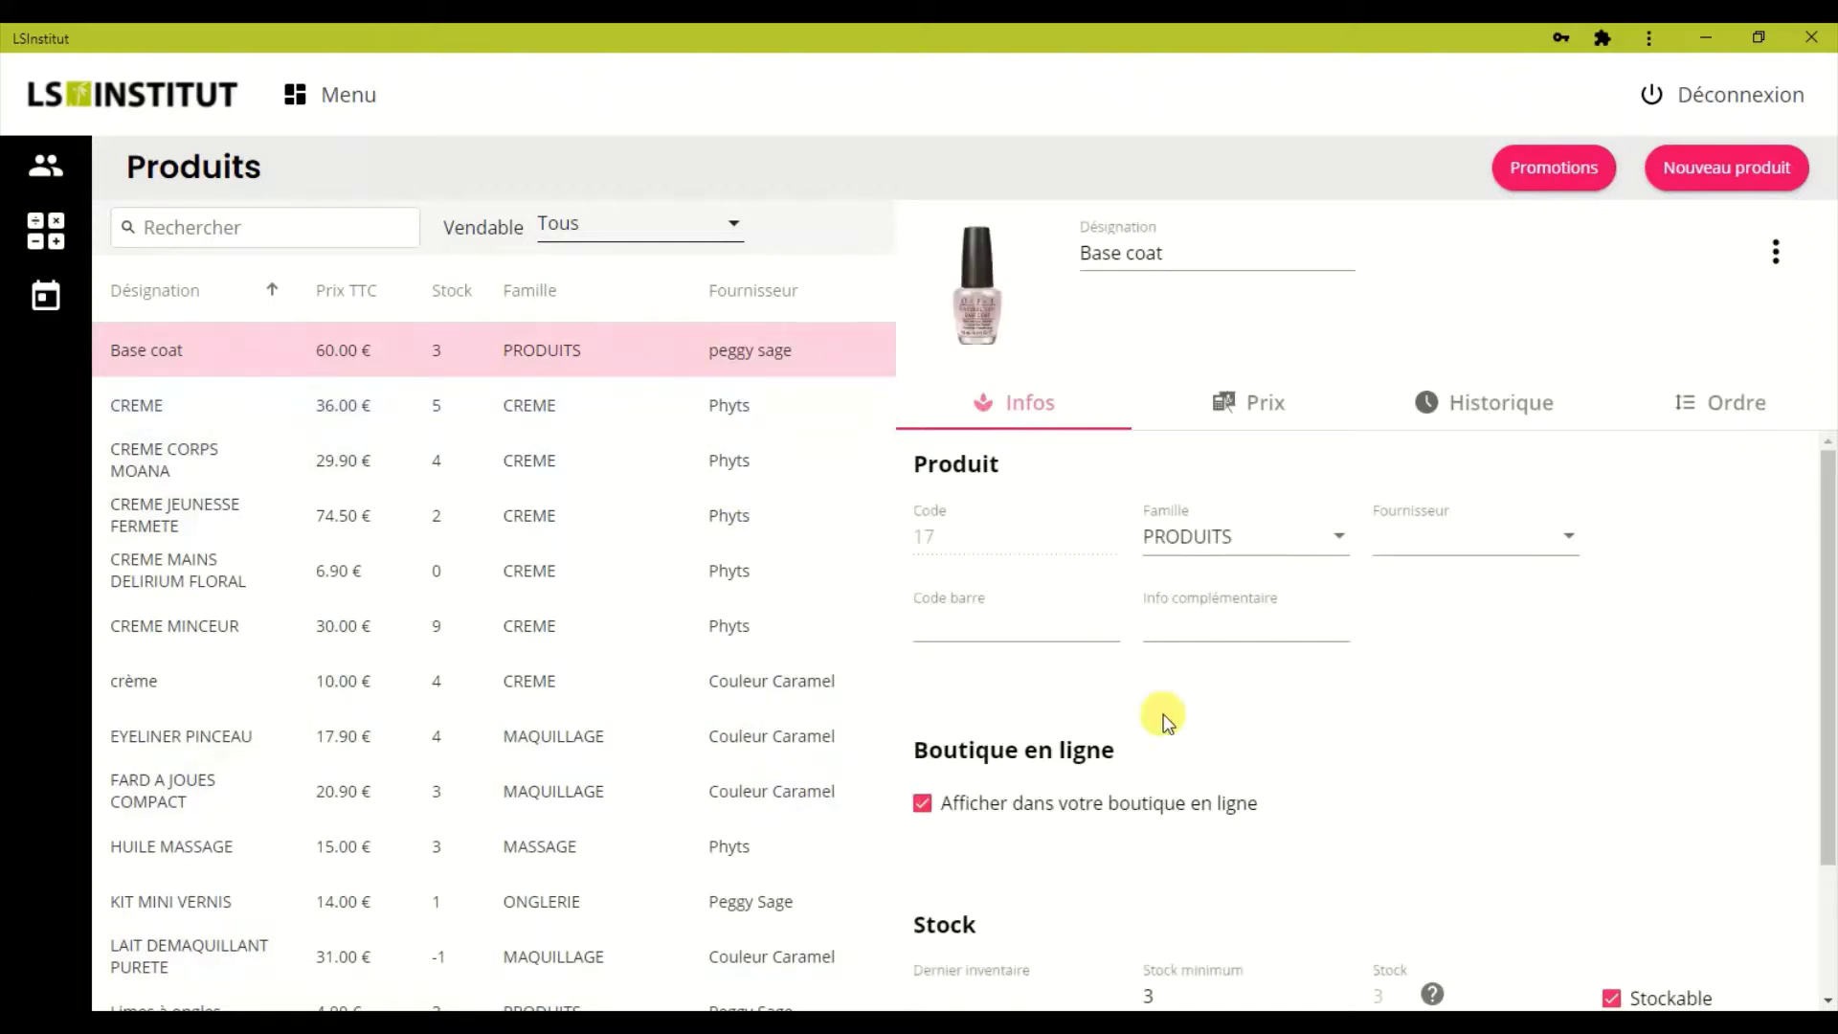
{"action": "scroll", "coordinate": [1187, 718], "scroll_direction": "down", "scroll_amount": 1}
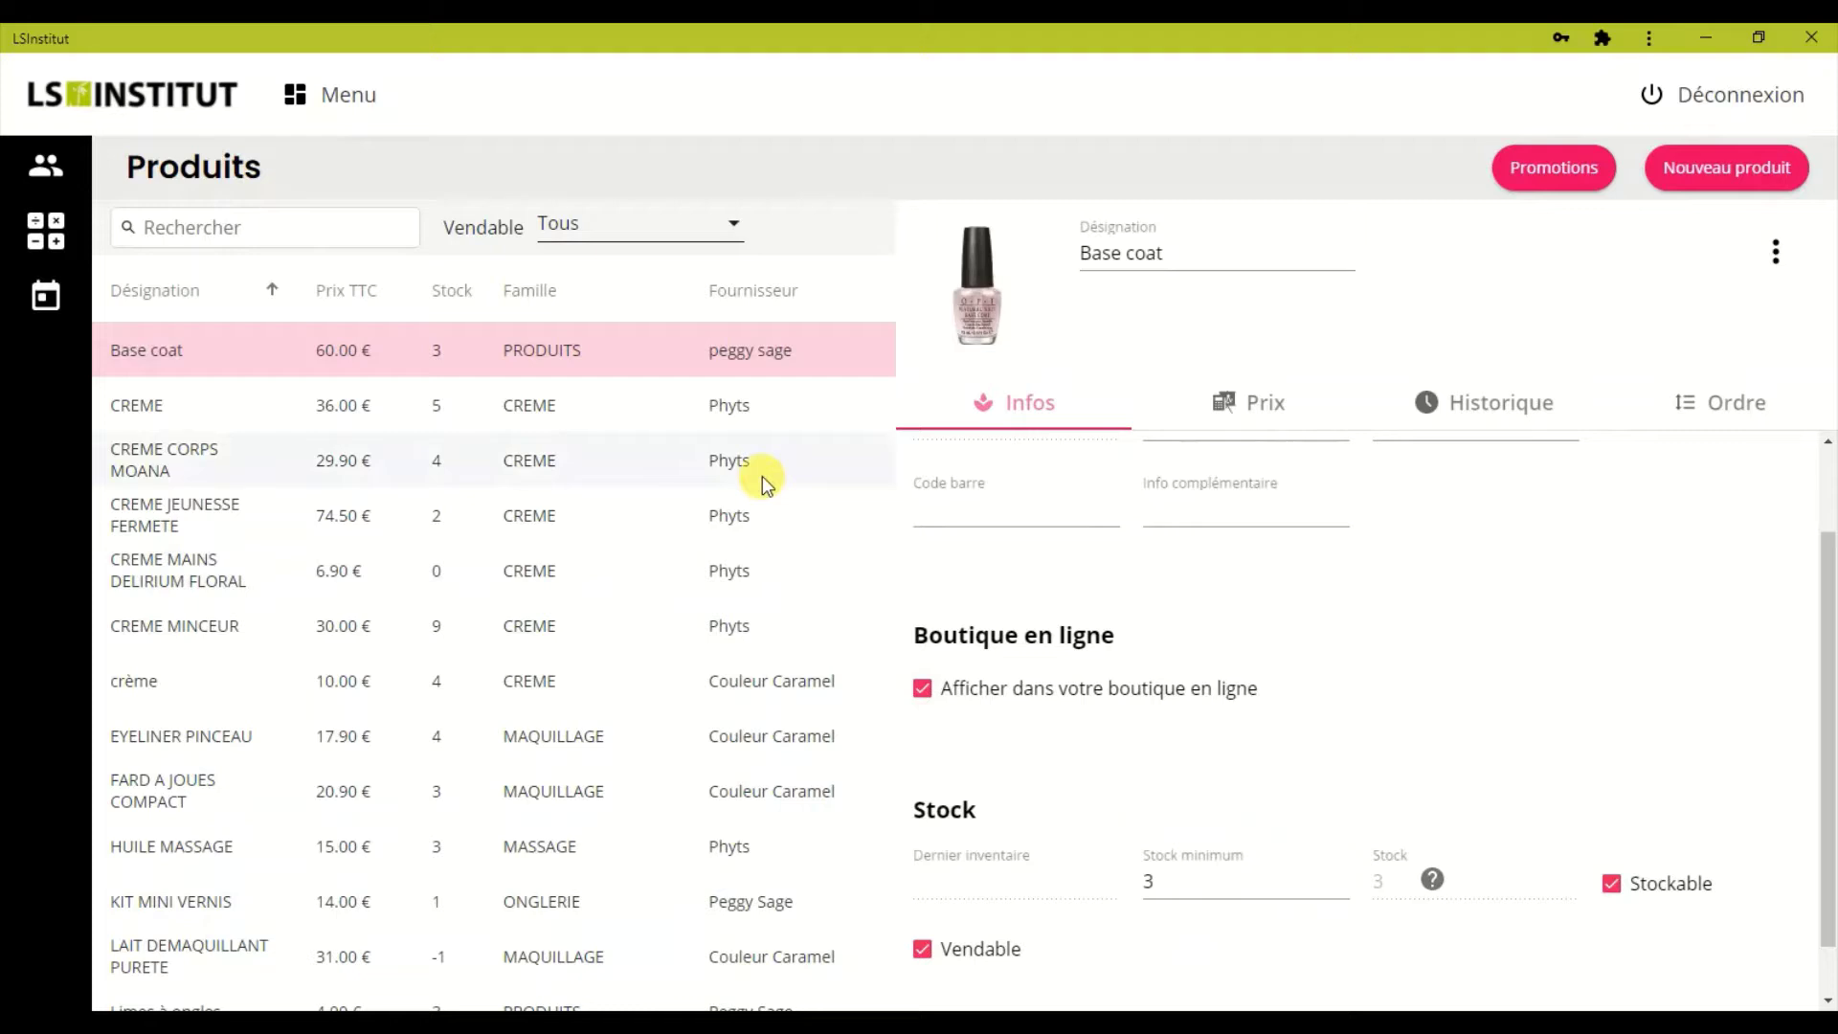
{"action": "left_click", "coordinate": [497, 570]}
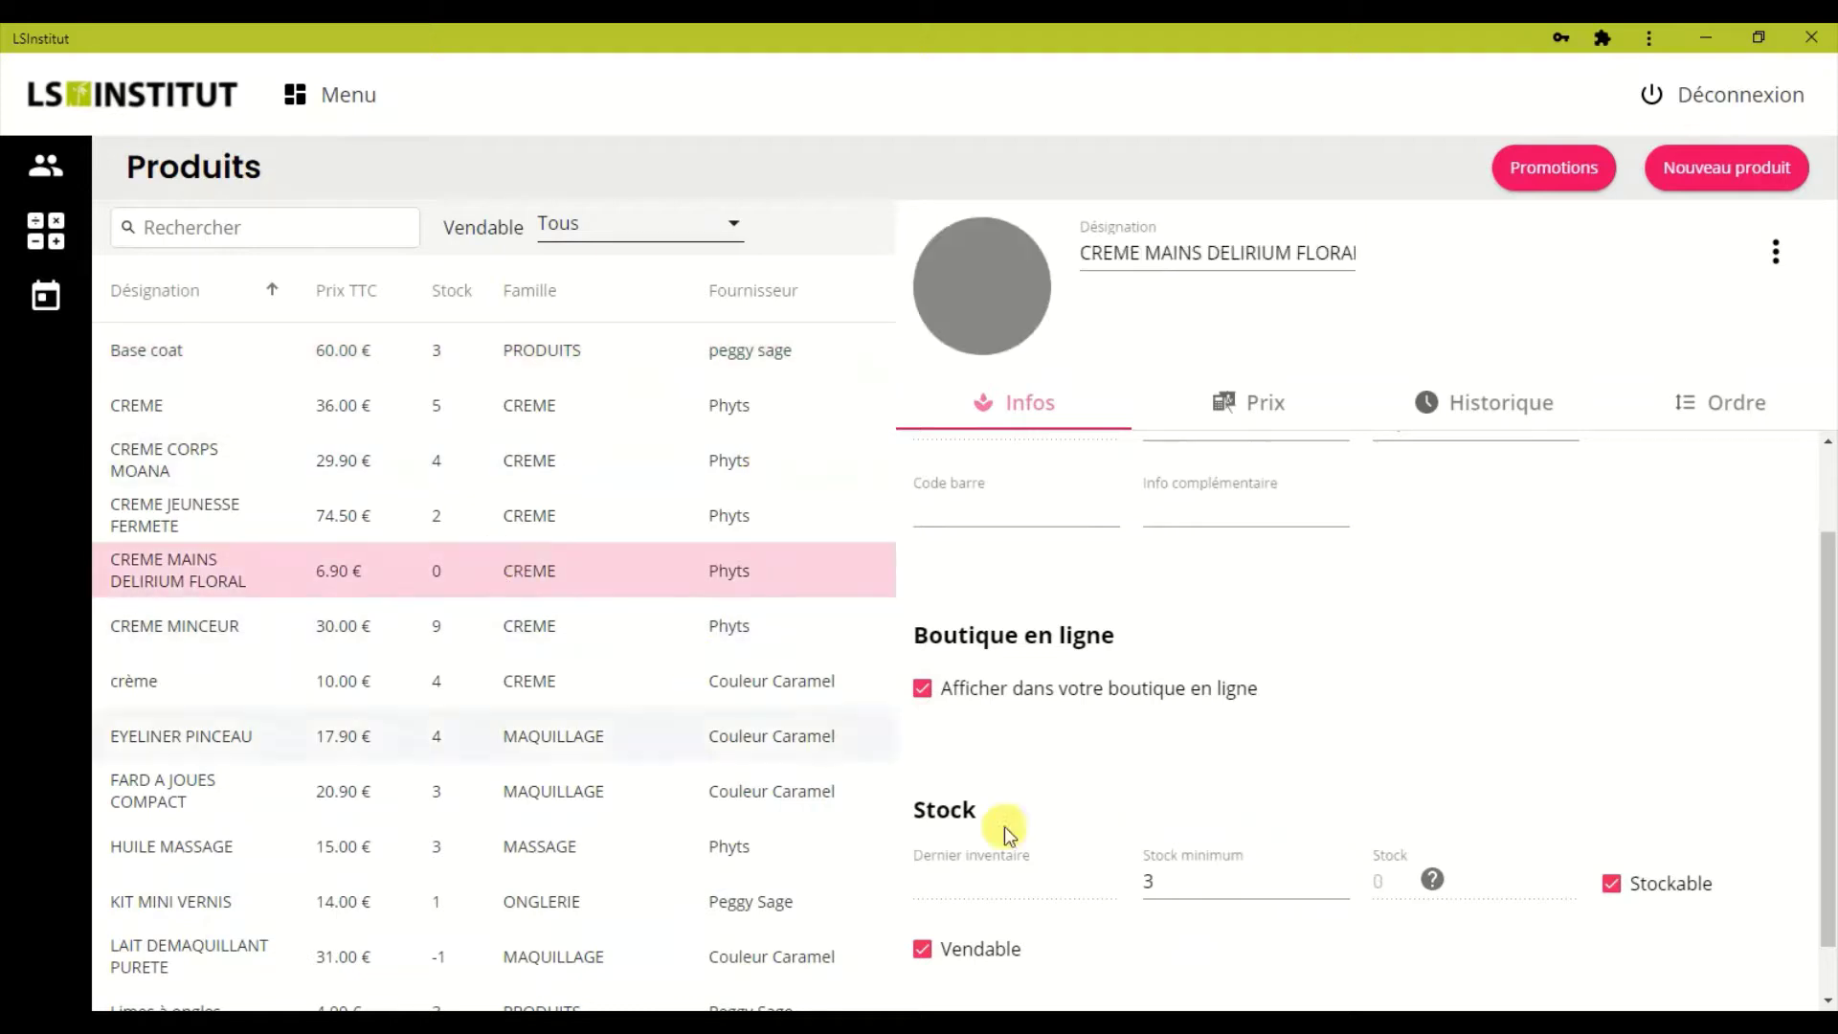
{"action": "left_click", "coordinate": [501, 403]}
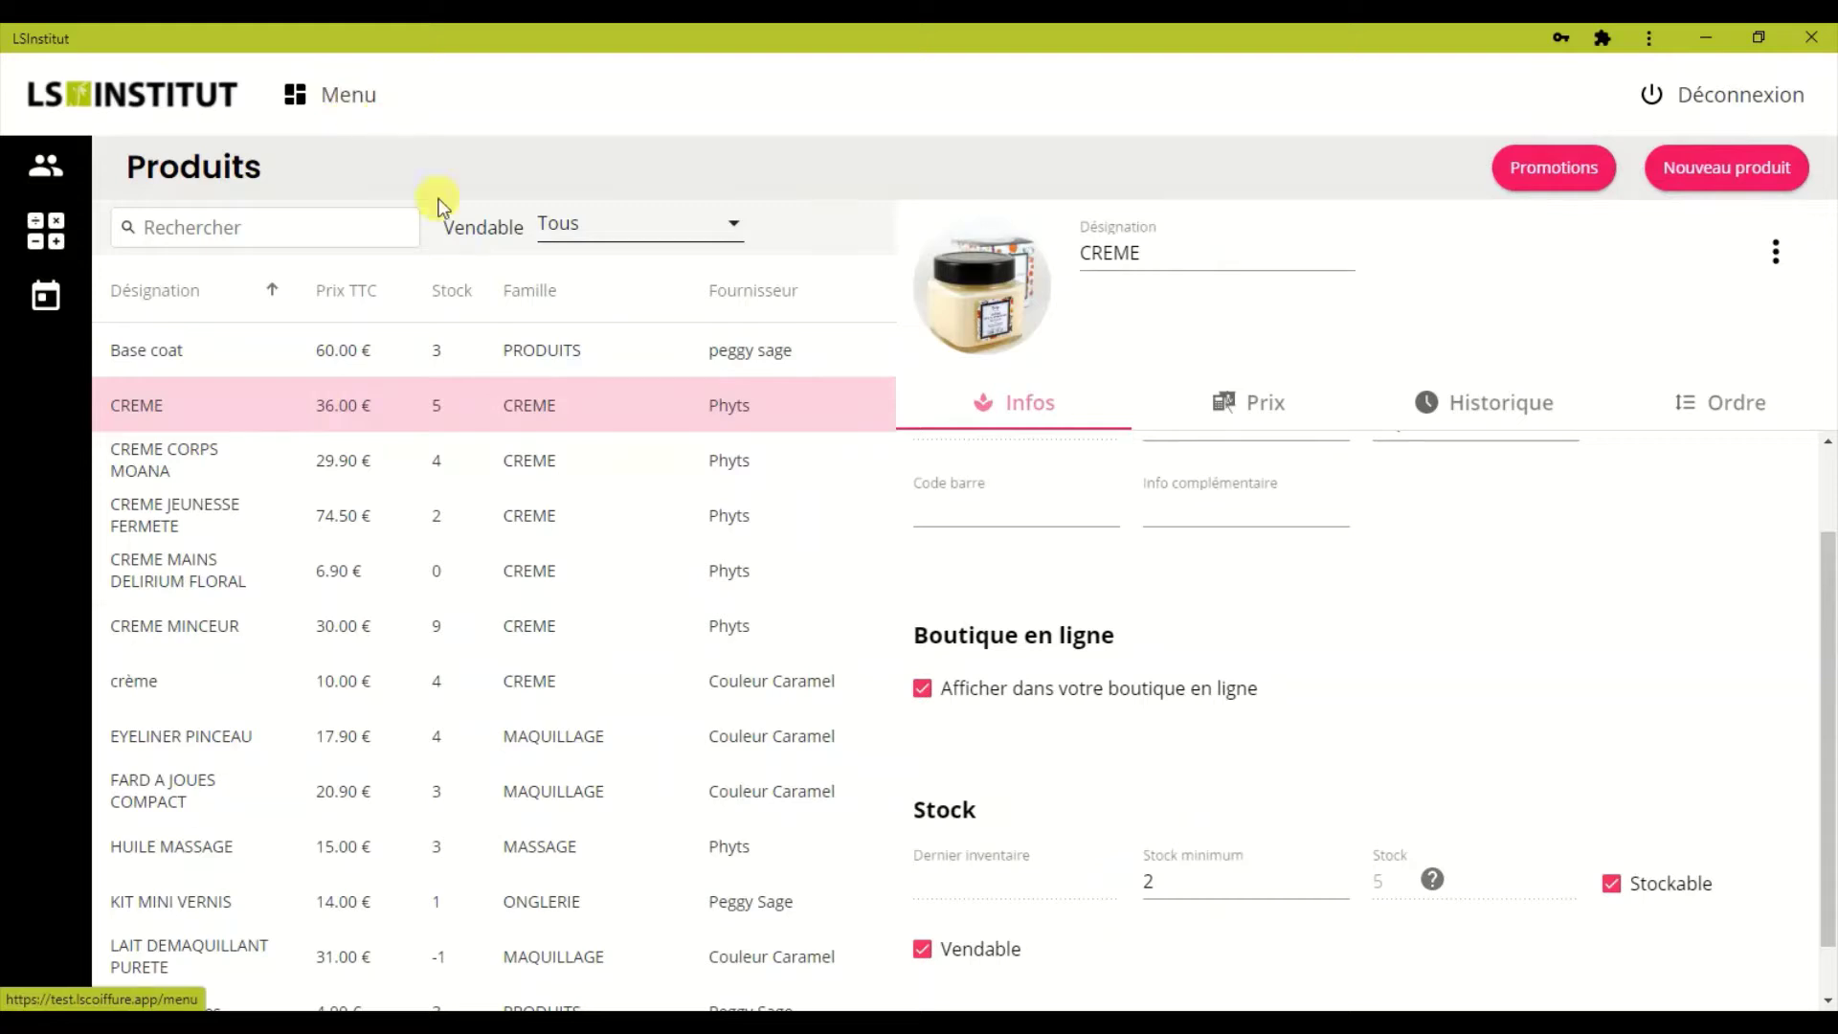
Open the stock replenishment list (Réapprovisionnement) to review the products to reorder.
{"action": "left_click", "coordinate": [350, 96]}
{"action": "left_click", "coordinate": [493, 287]}
{"action": "left_click", "coordinate": [571, 592]}
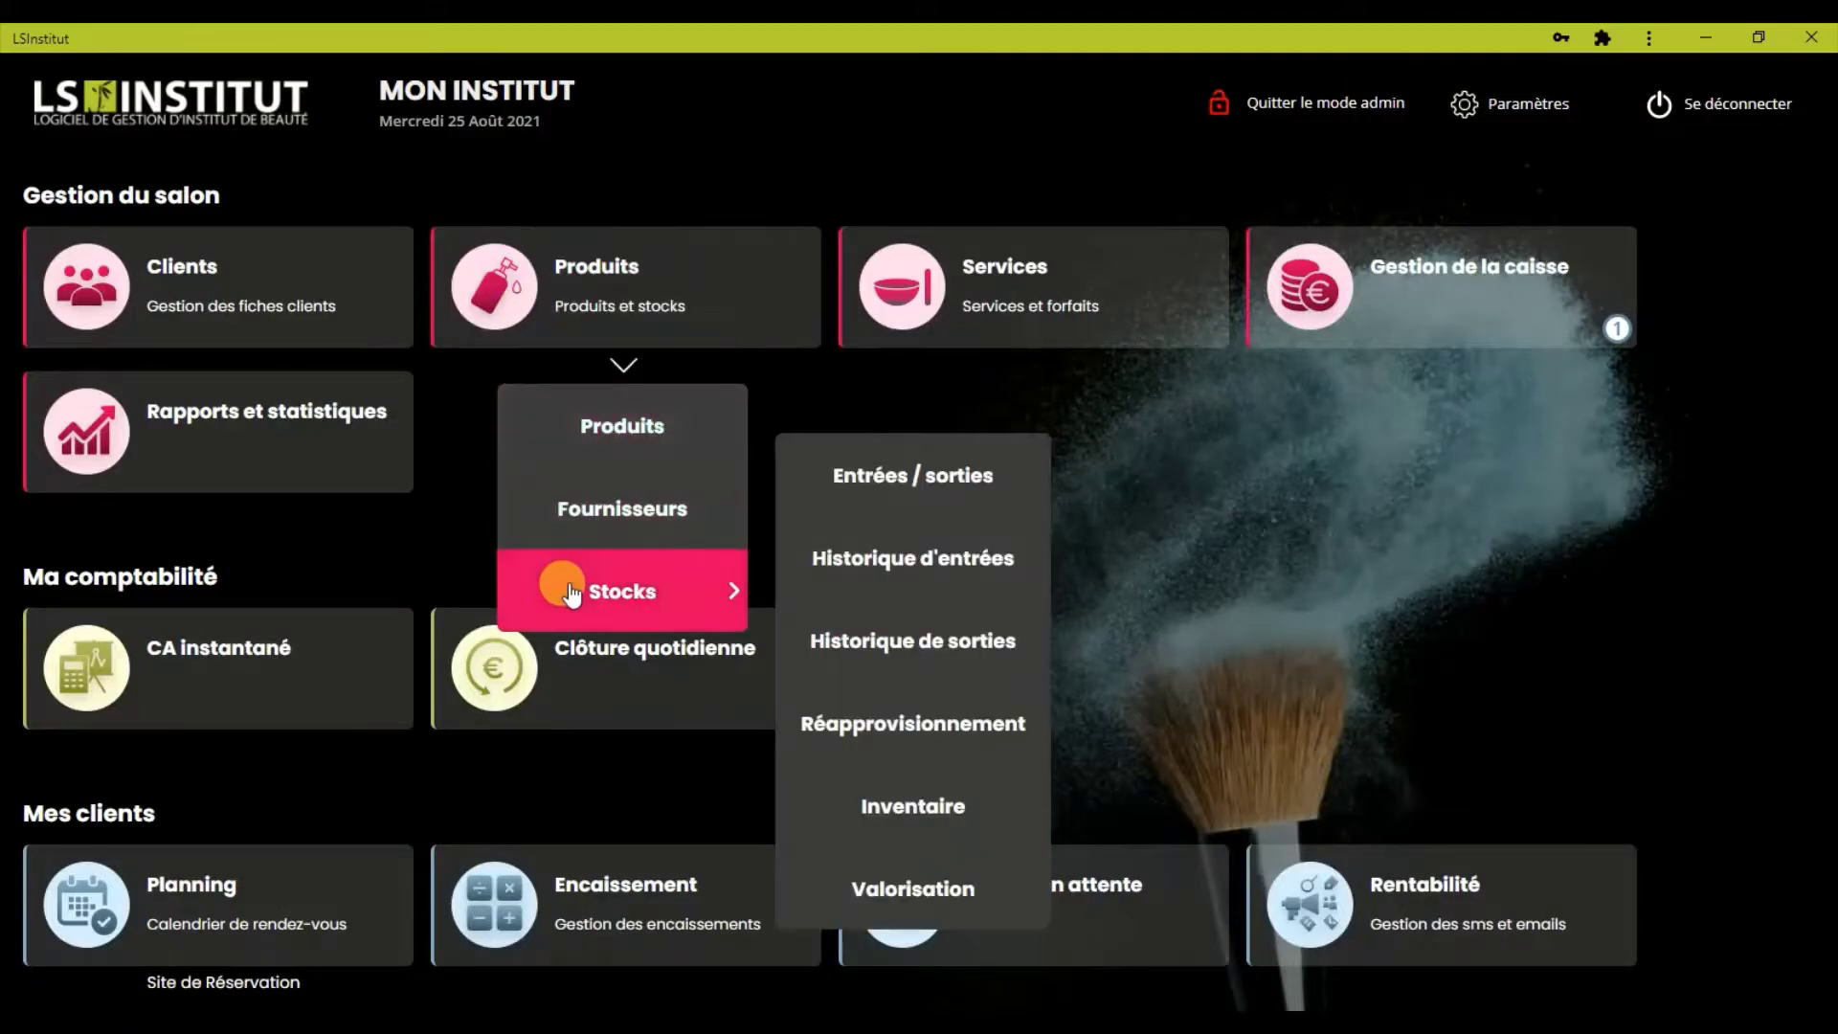
{"action": "left_click", "coordinate": [808, 723]}
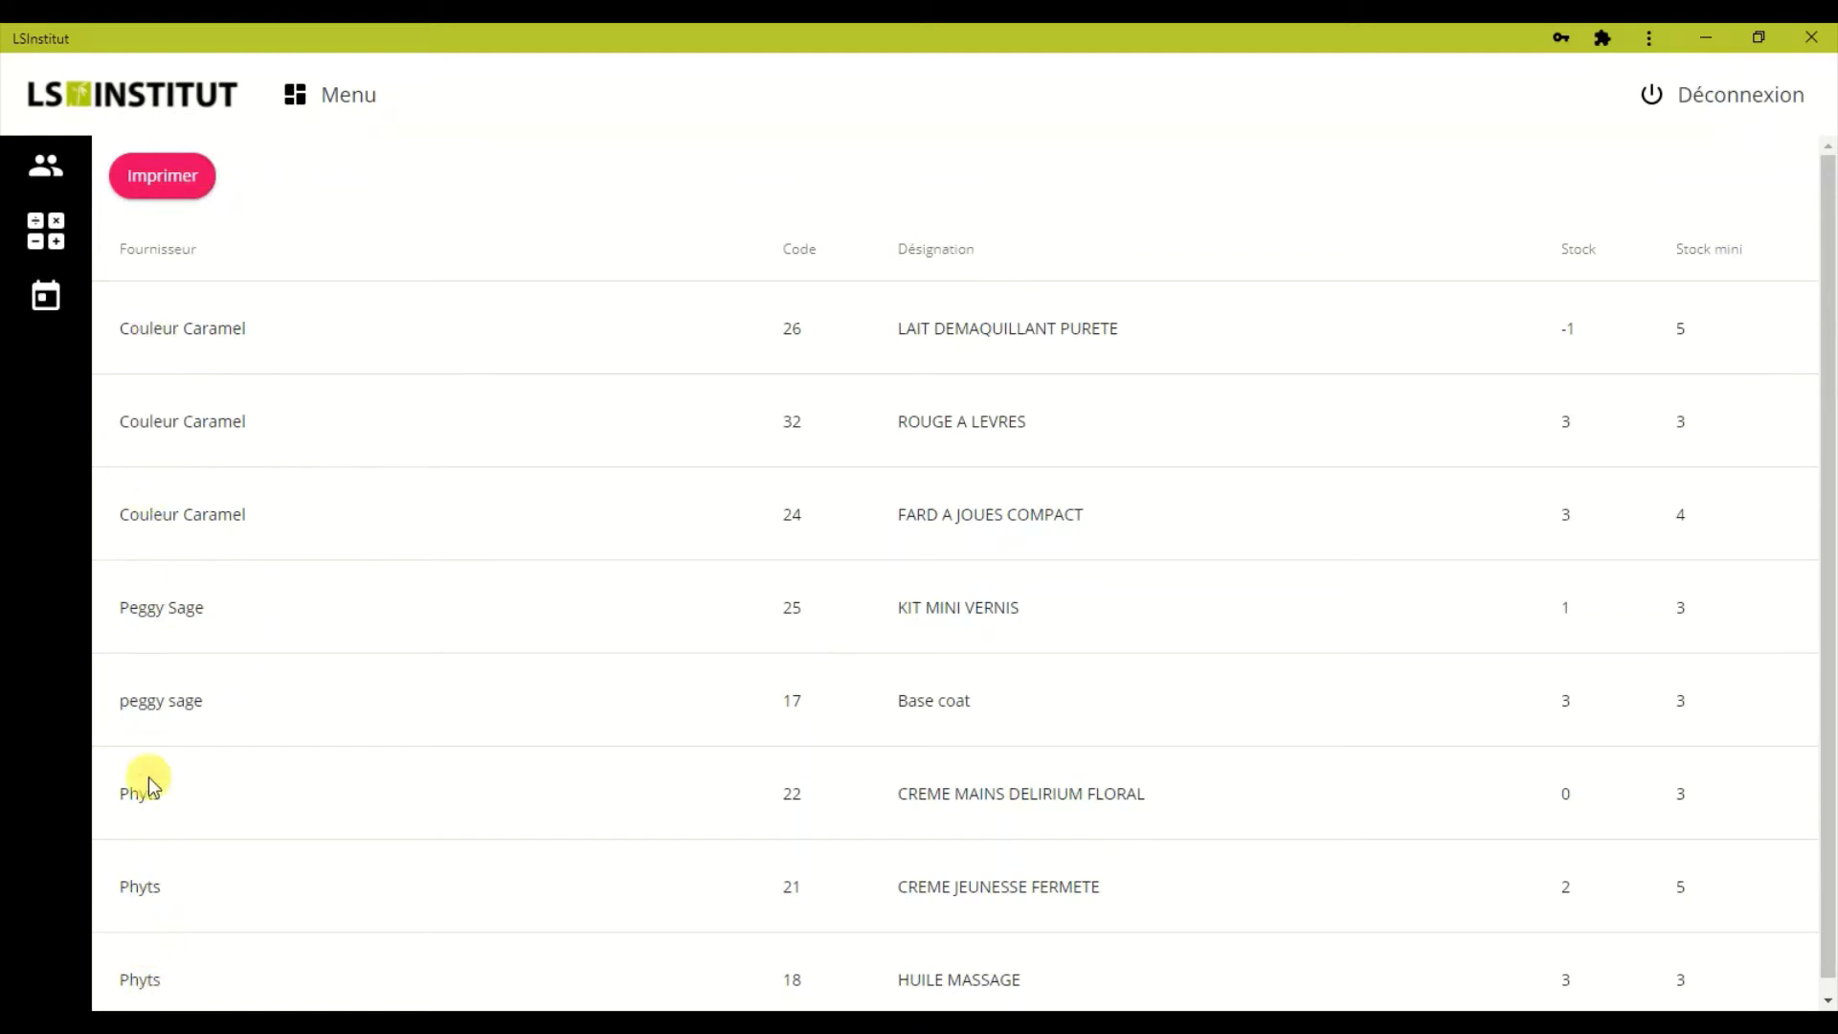
Sort the replenishment list in descending order by code, by designation, and finally by supplier.
{"action": "left_click", "coordinate": [804, 251]}
{"action": "left_click", "coordinate": [807, 254]}
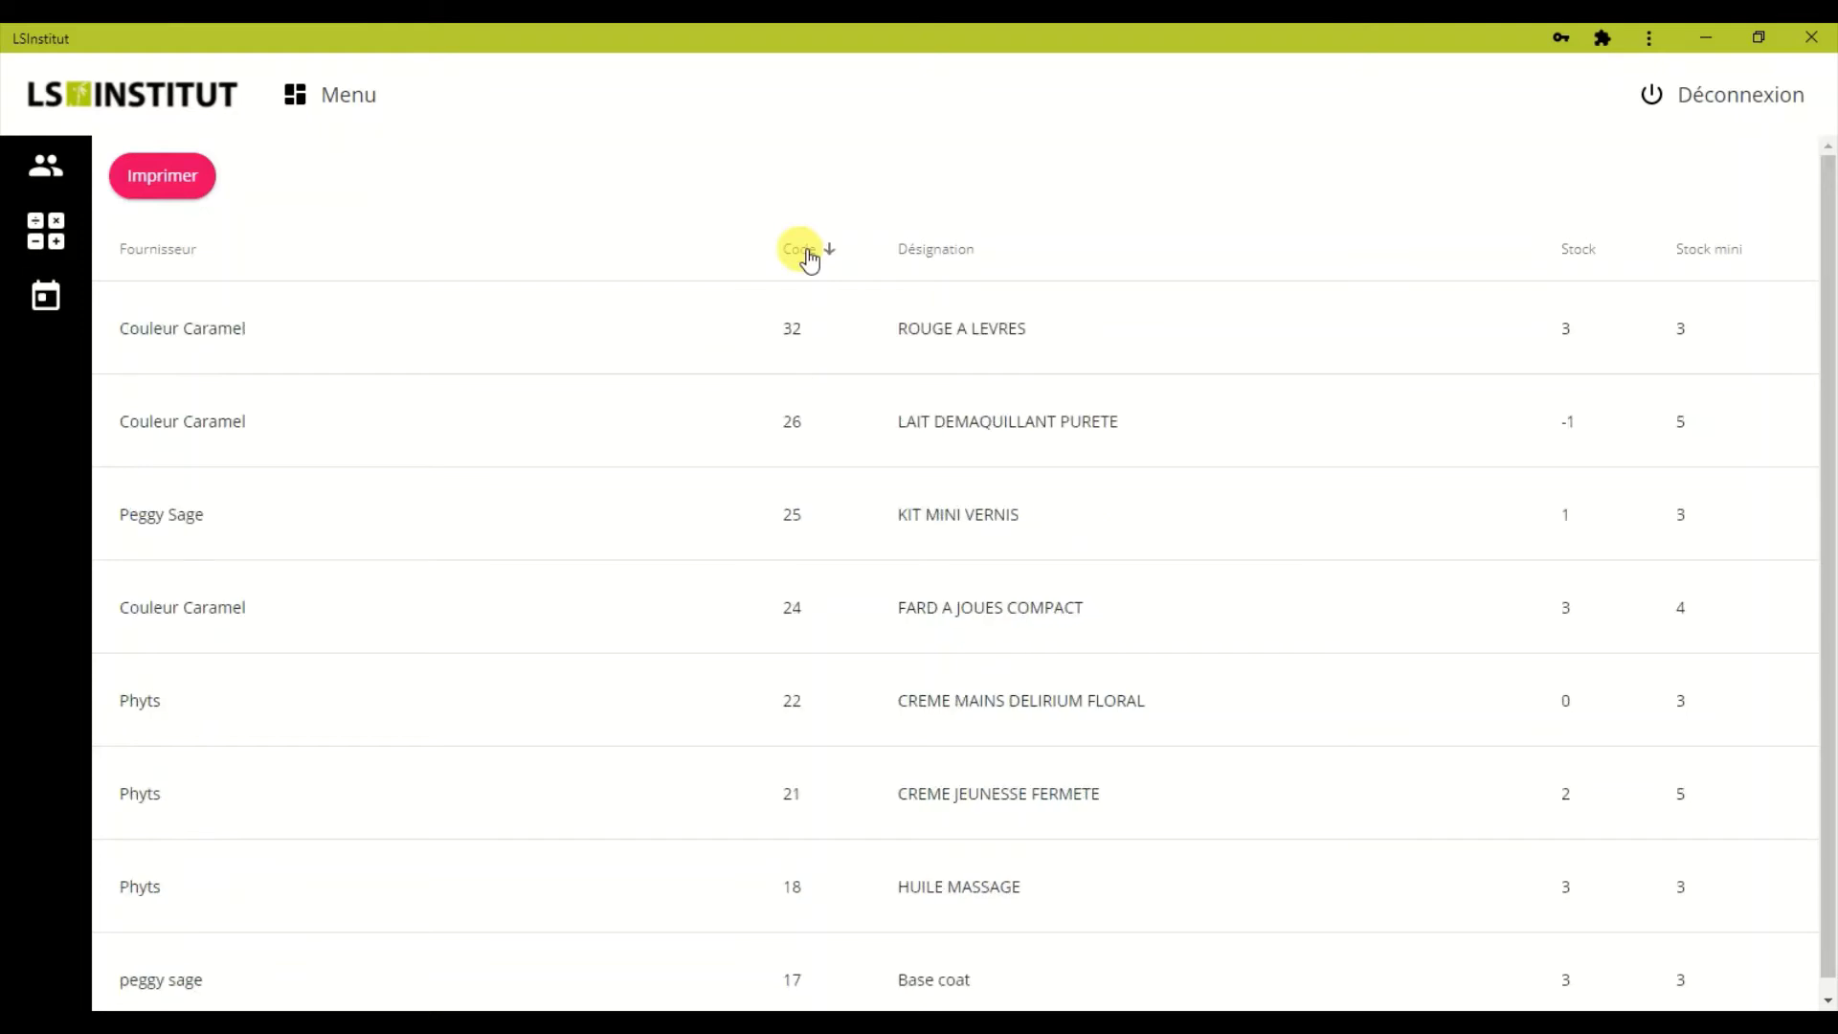
{"action": "left_click", "coordinate": [913, 259]}
{"action": "left_click", "coordinate": [912, 258]}
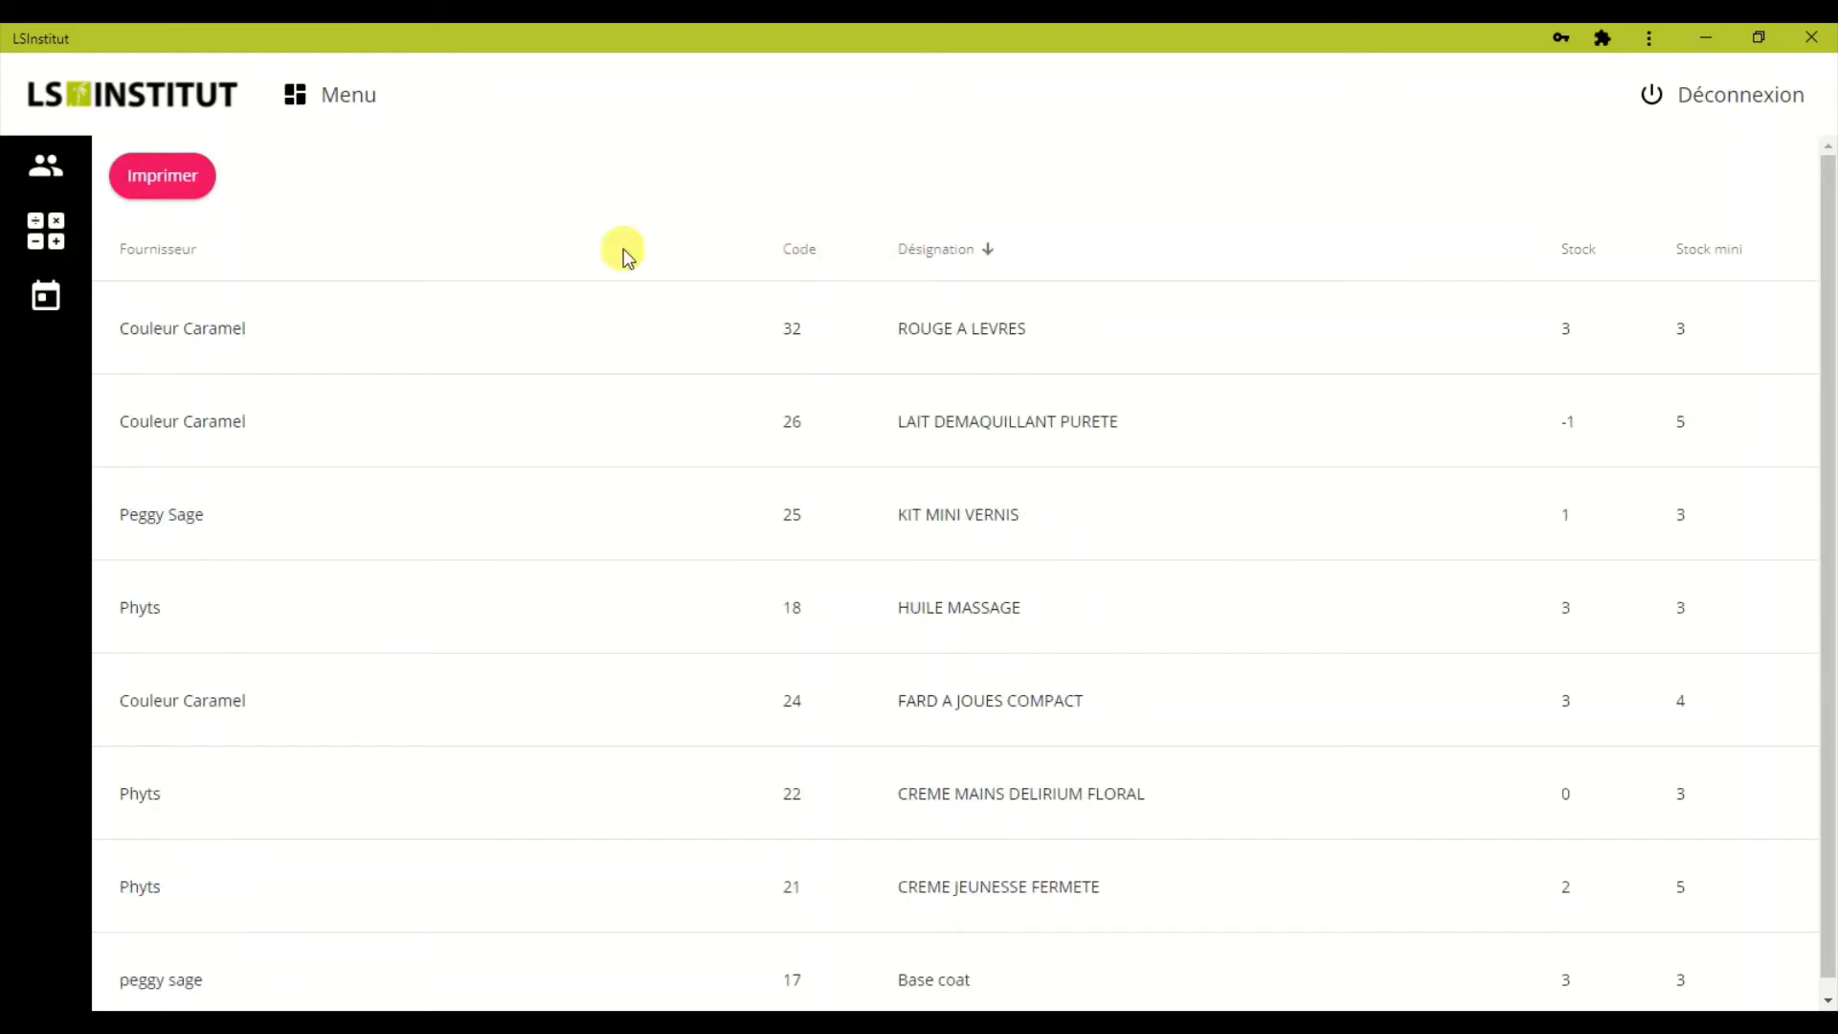
{"action": "left_click", "coordinate": [180, 259]}
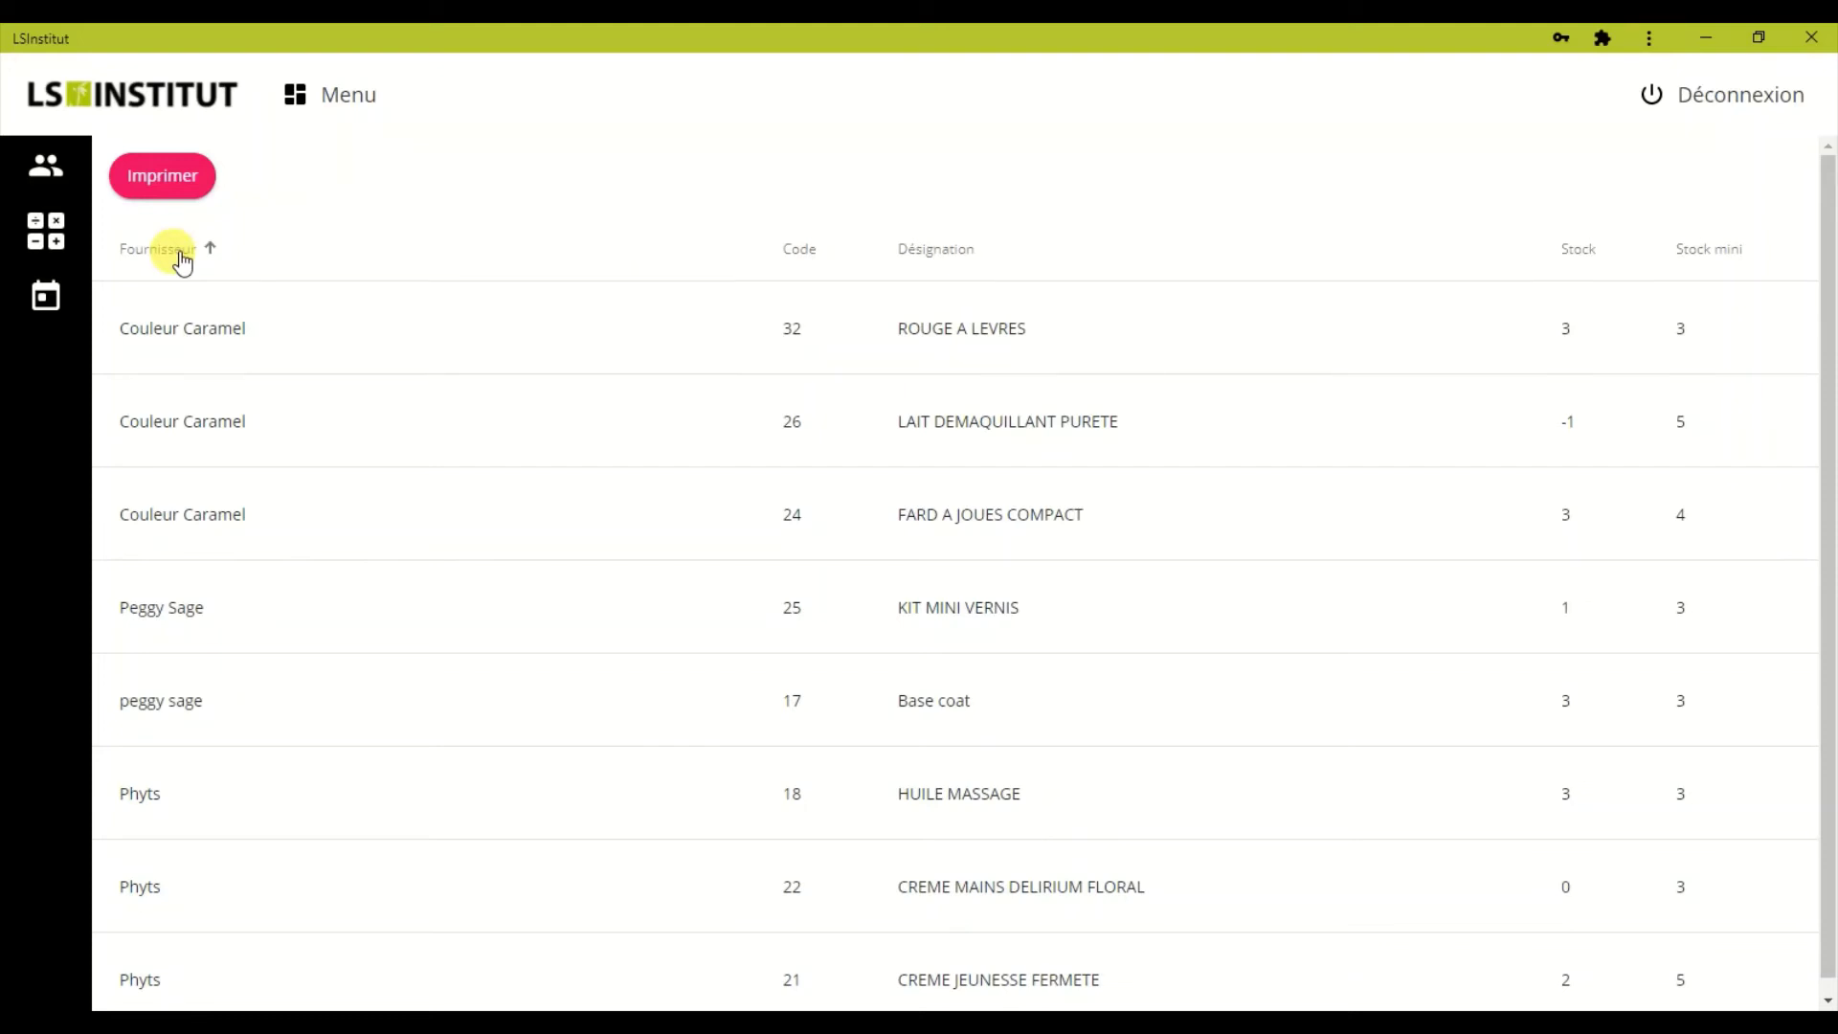
{"action": "left_click", "coordinate": [182, 258]}
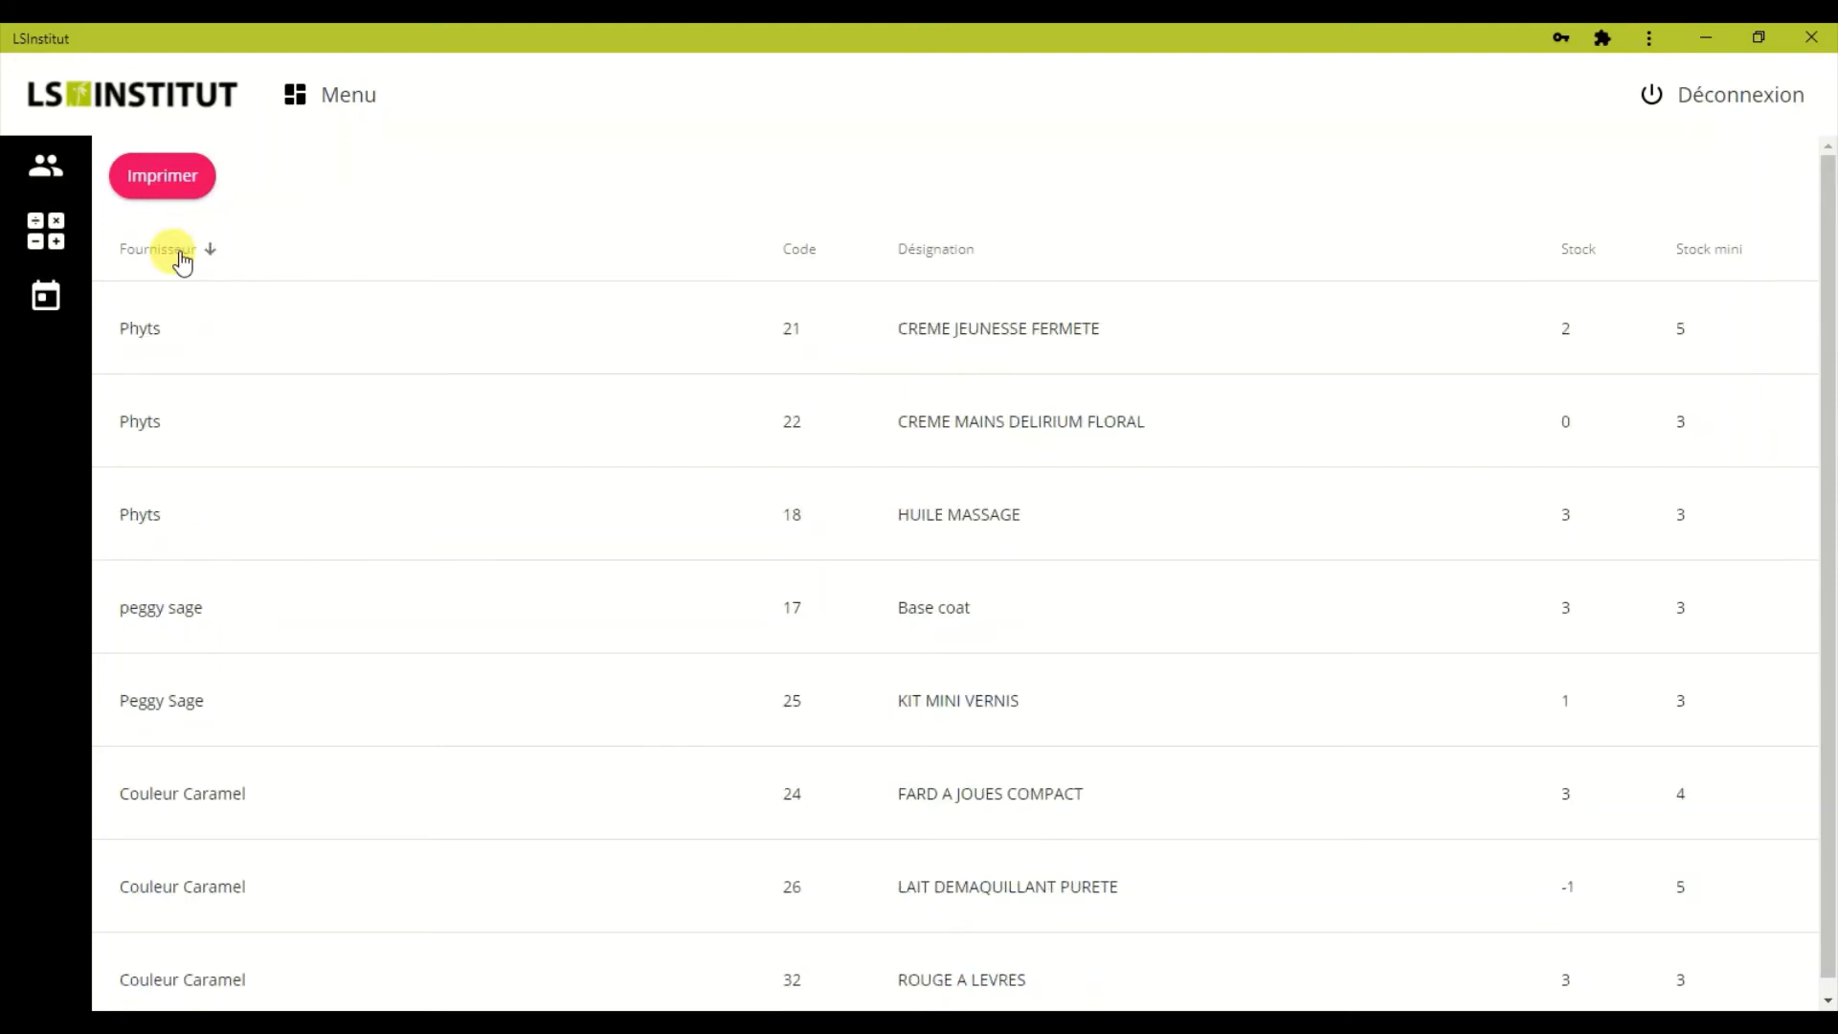